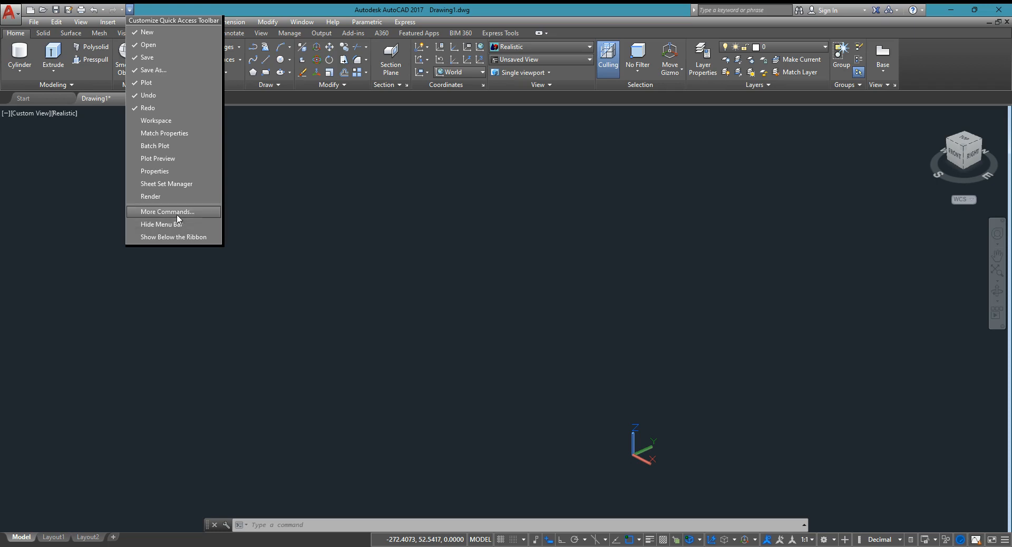
left_click(130, 13)
left_click(129, 13)
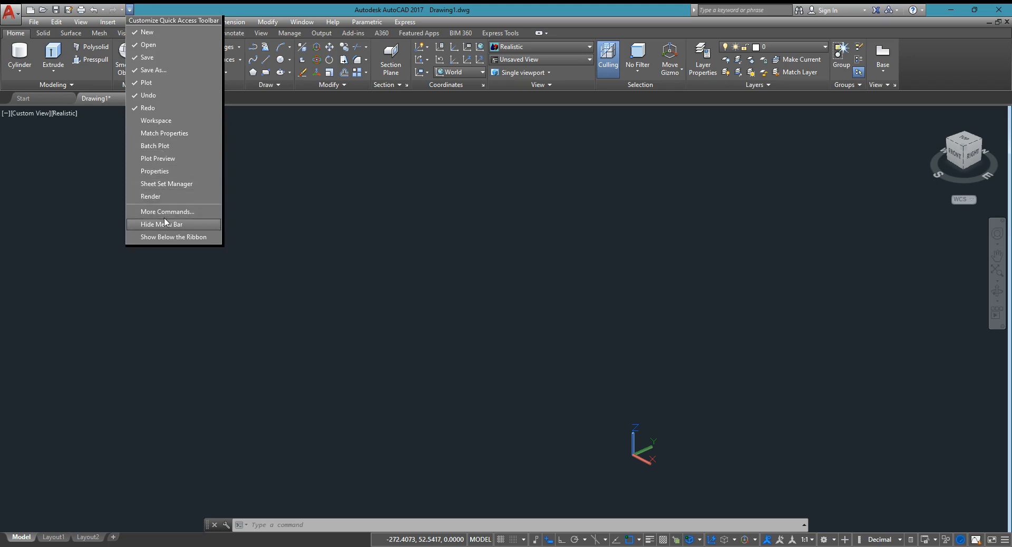
left_click(122, 11)
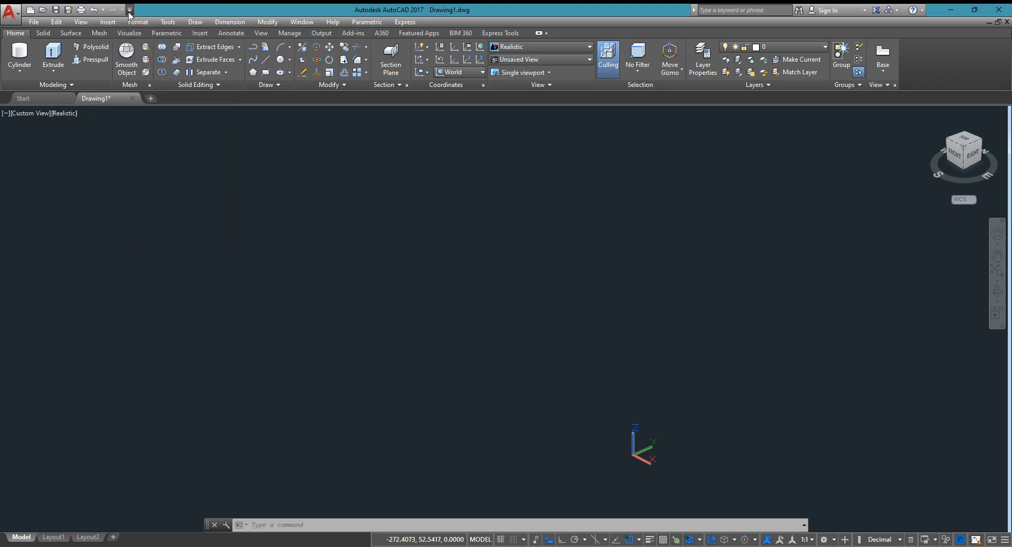
left_click(129, 13)
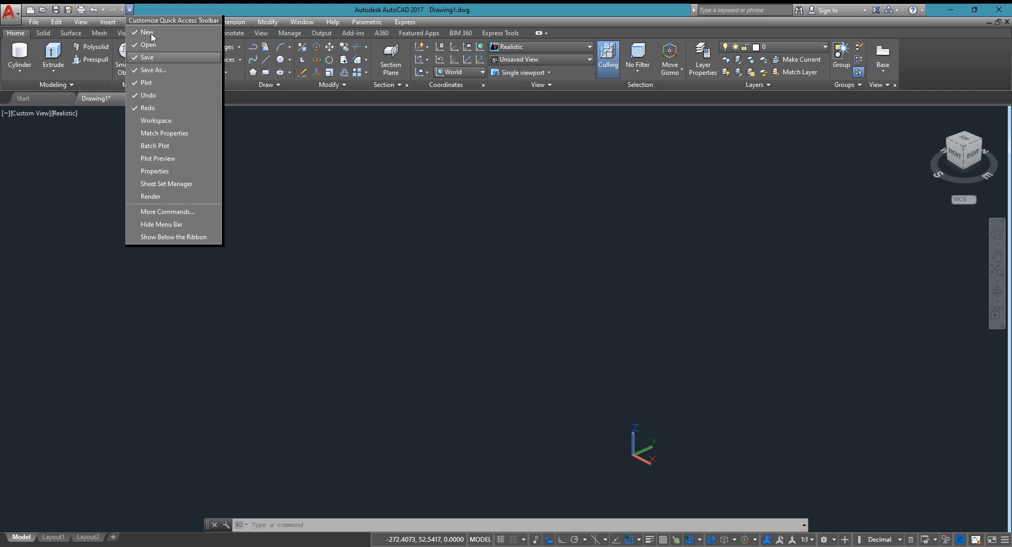
left_click(245, 175)
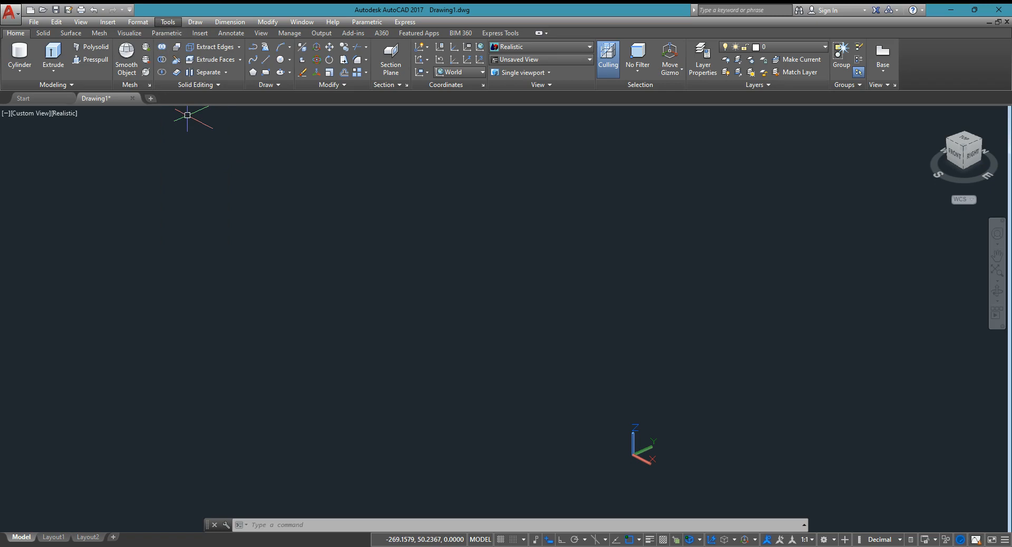
mouse_move(187, 35)
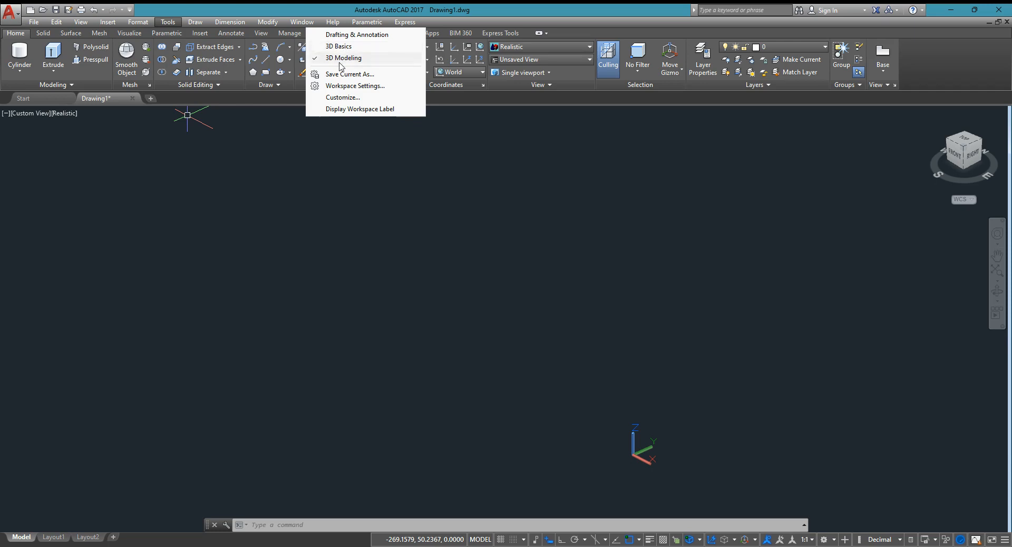
left_click(47, 77)
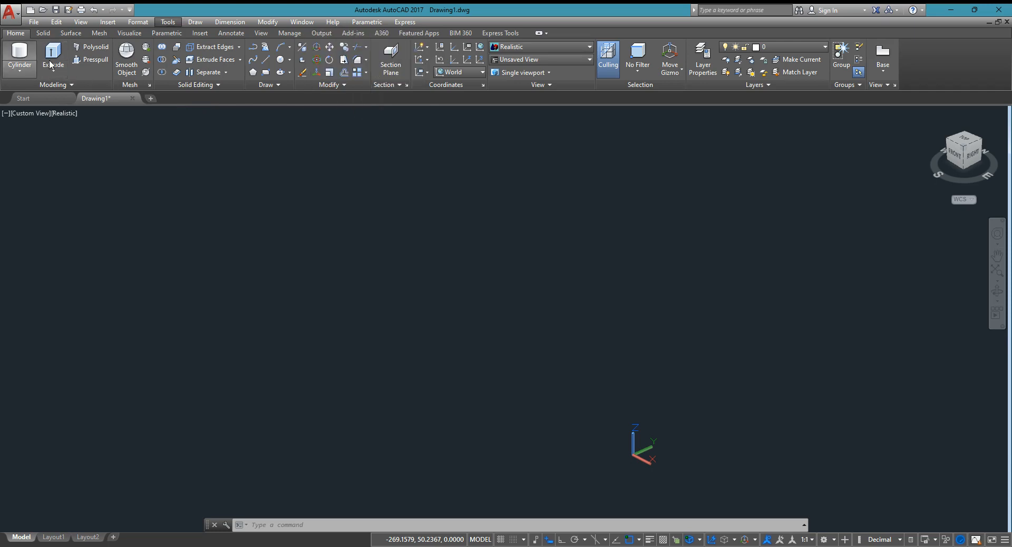
left_click(19, 71)
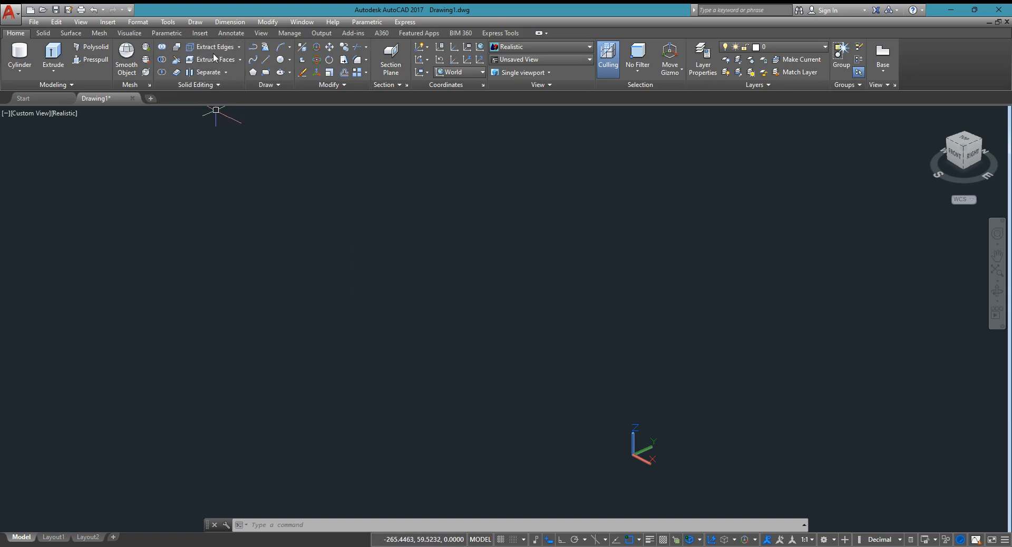
Create a solid cylinder with its base centred at 0,0, a radius of 50 and a height of 50.
left_click(20, 71)
left_click(24, 109)
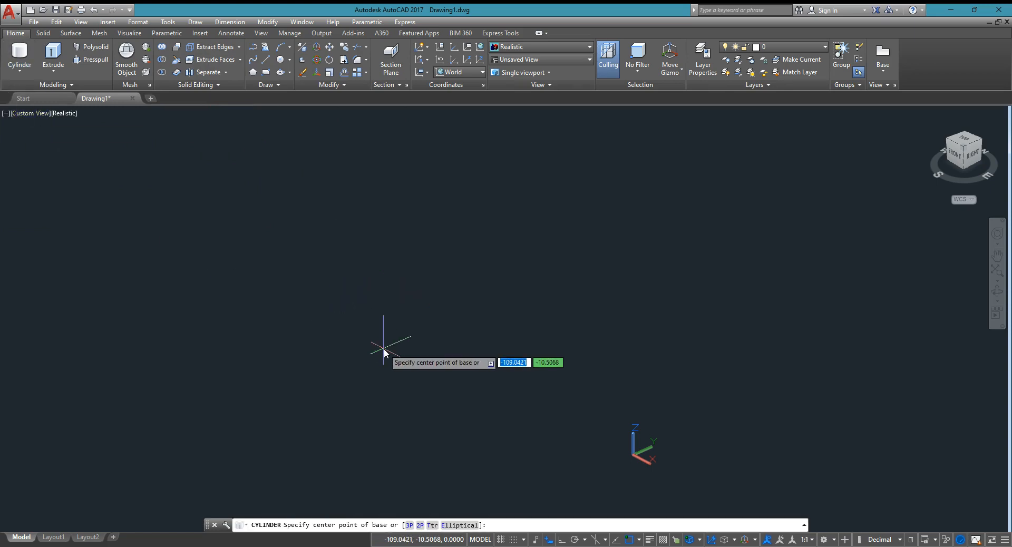
type("0")
key("Tab")
key("BackSpace")
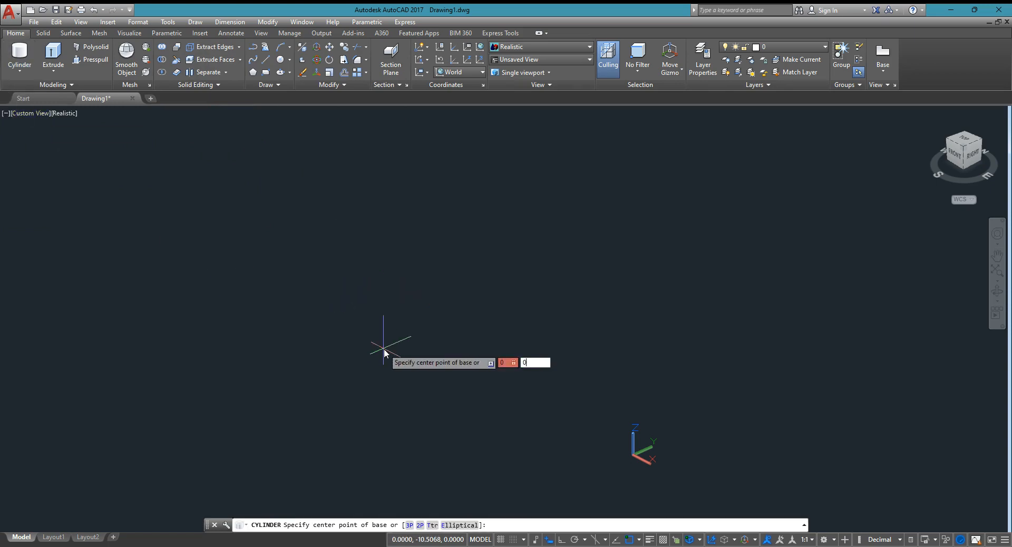
type("0")
key("Return")
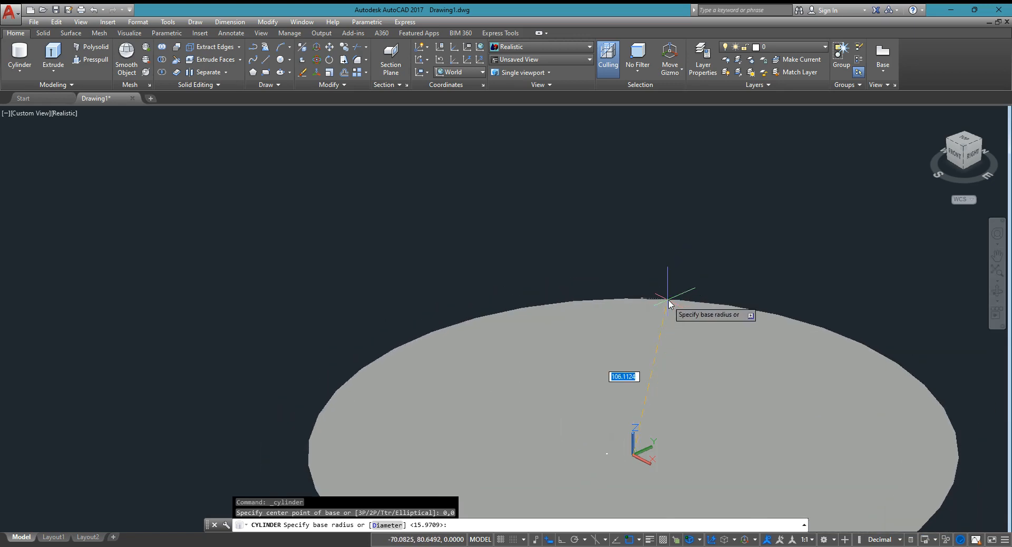
type("5")
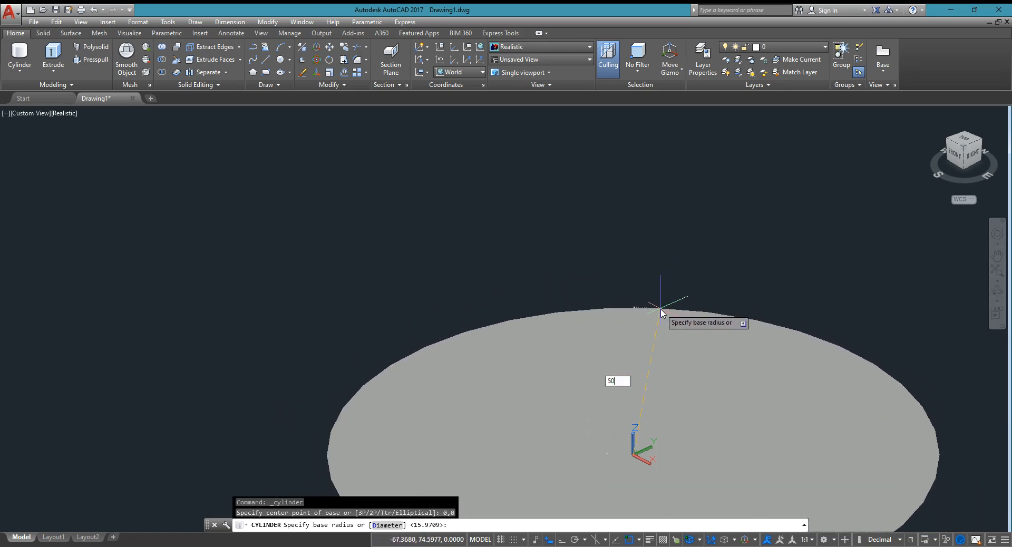
type("0")
key("Return")
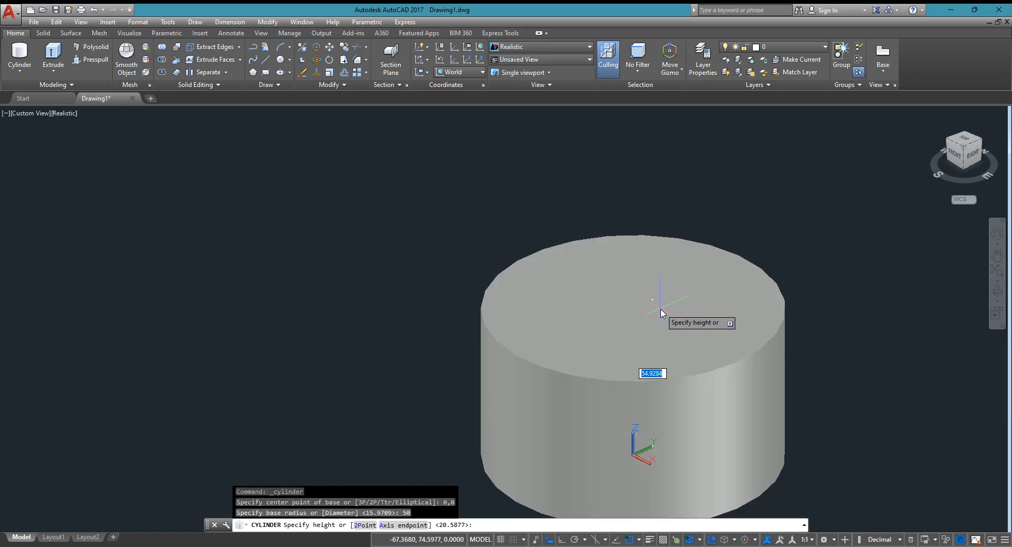
type("50")
key("Return")
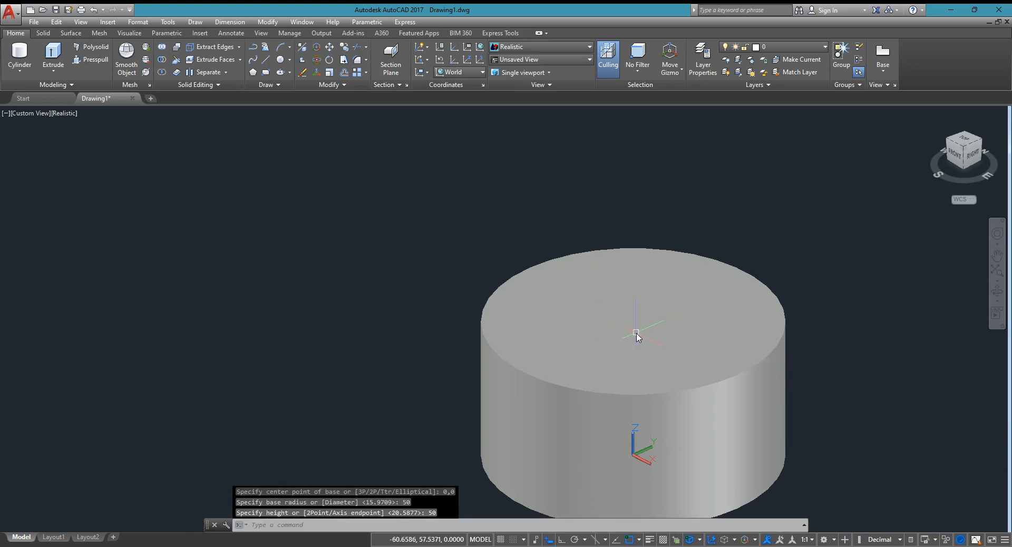
scroll(636, 335, "down", 2)
left_click(653, 328)
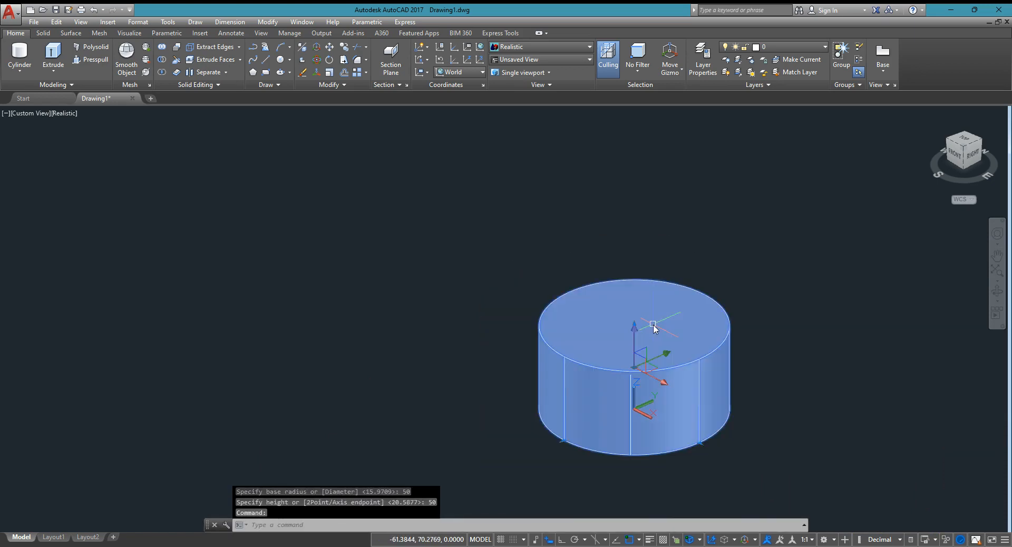
key("Escape")
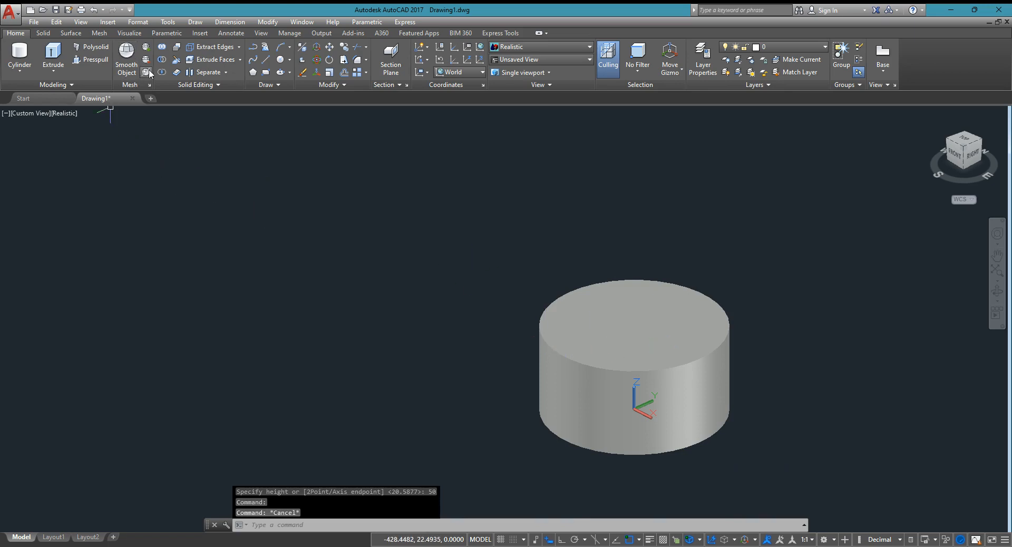
Extrude the cylinder's top and side faces with Extrude Faces, using a height of about 1.02 and a 20-degree taper.
left_click(224, 61)
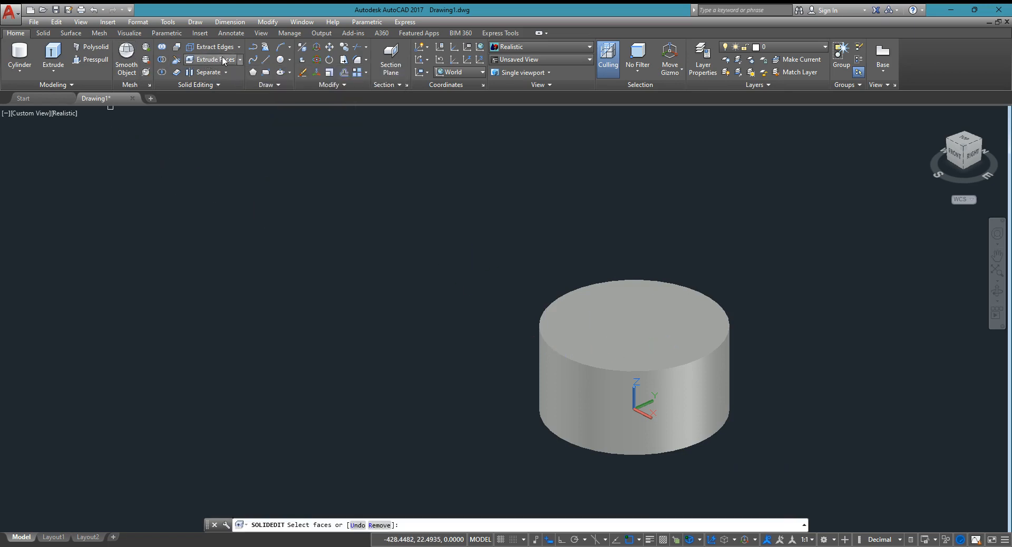
left_click(239, 60)
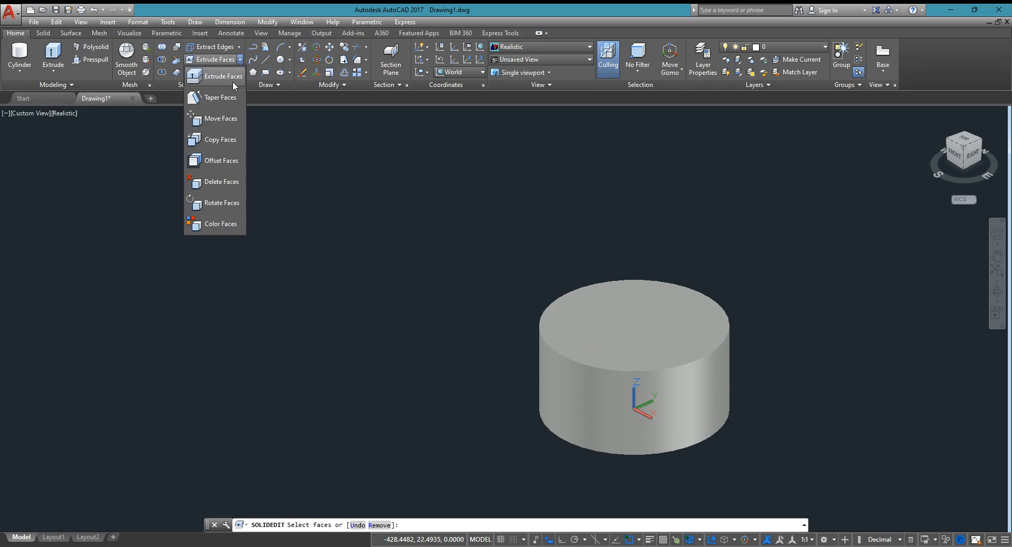
left_click(232, 80)
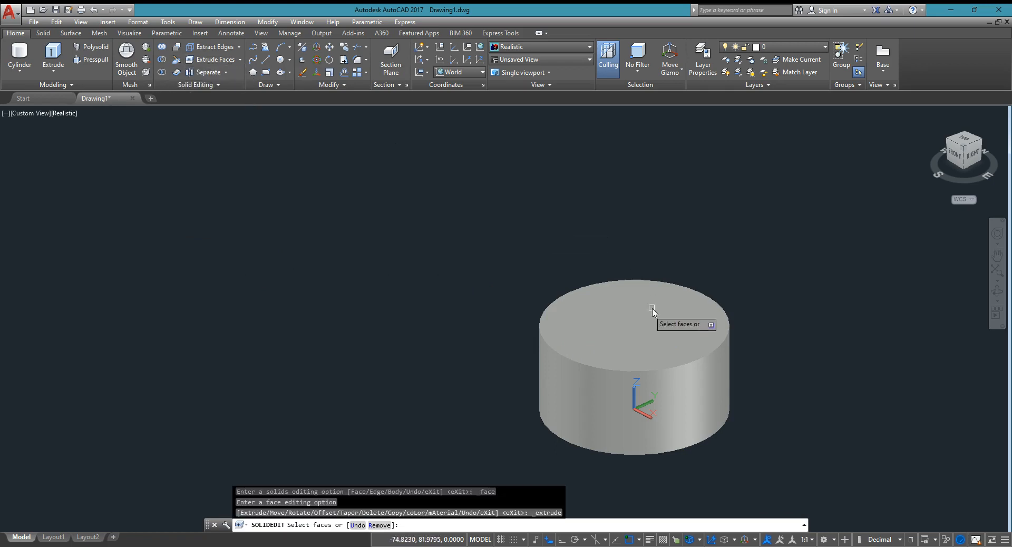
left_click(641, 326)
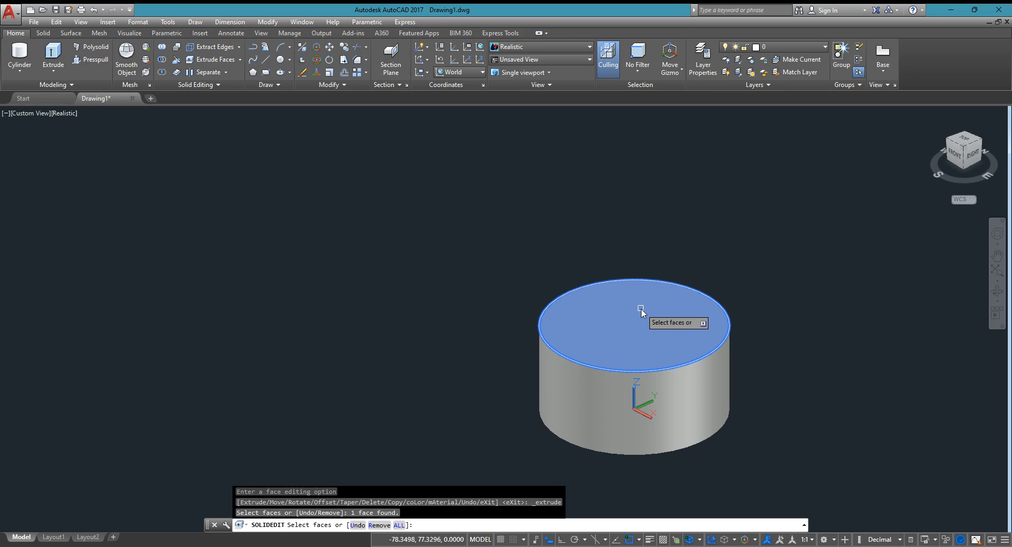
left_click(641, 286)
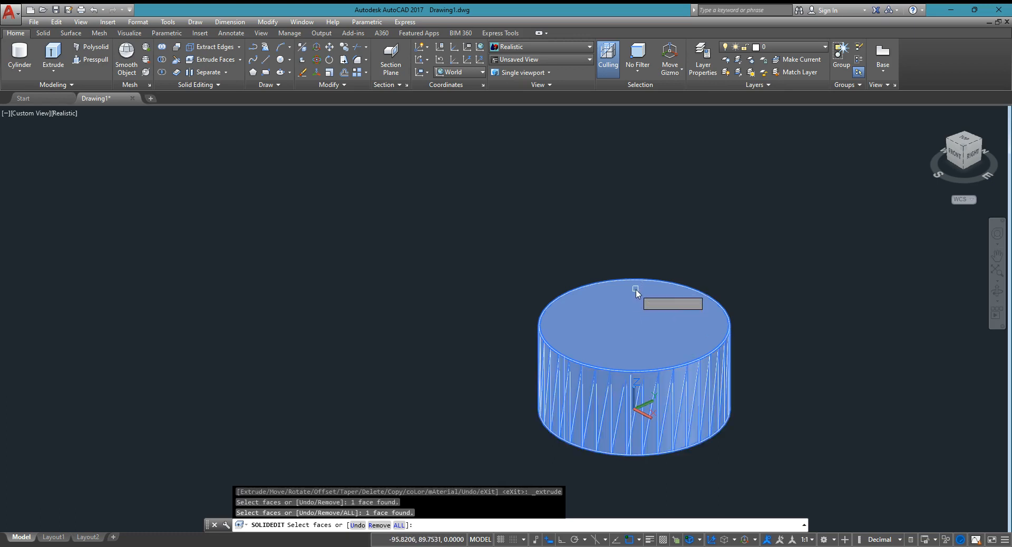
type("2")
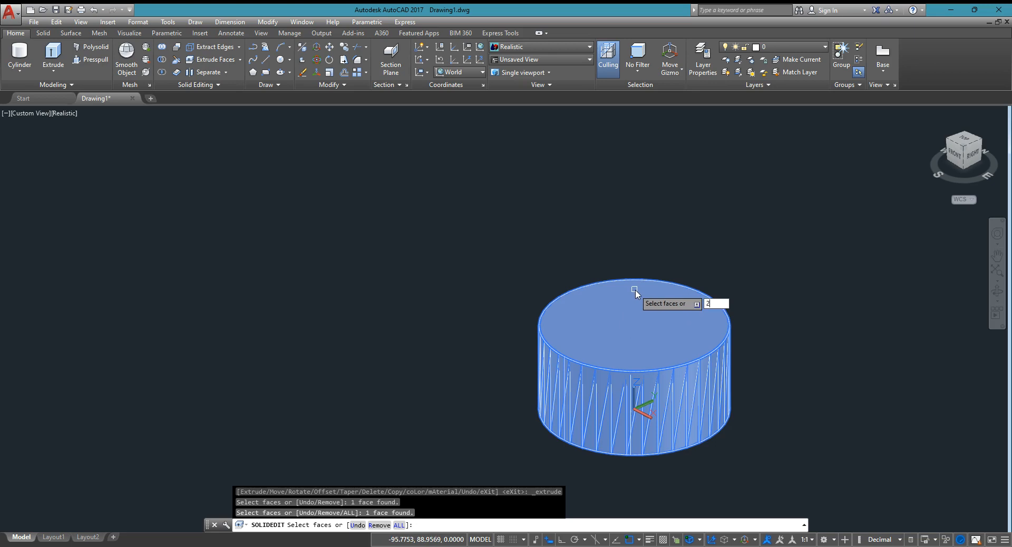
key("Return")
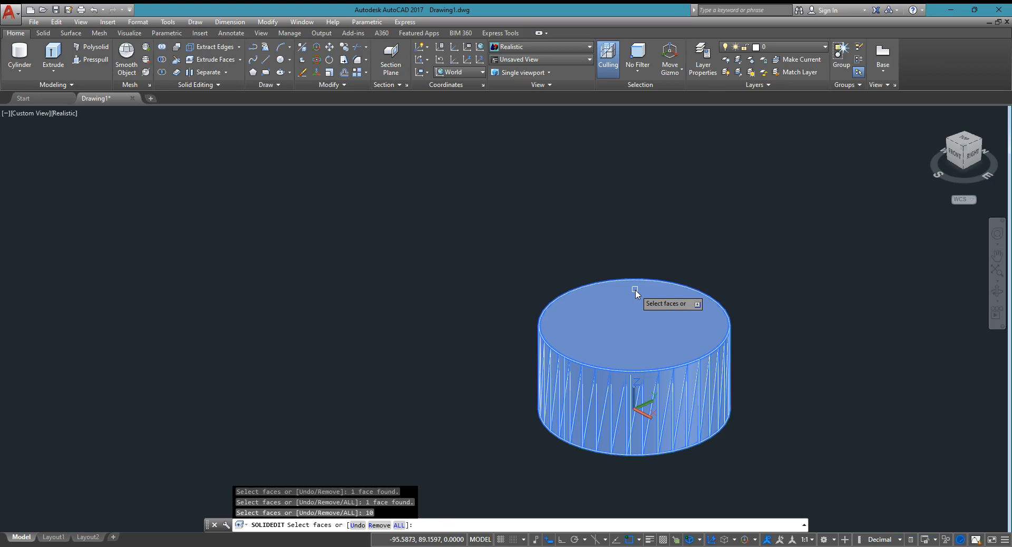
type("15")
key("Return")
key("Return")
left_click(635, 293)
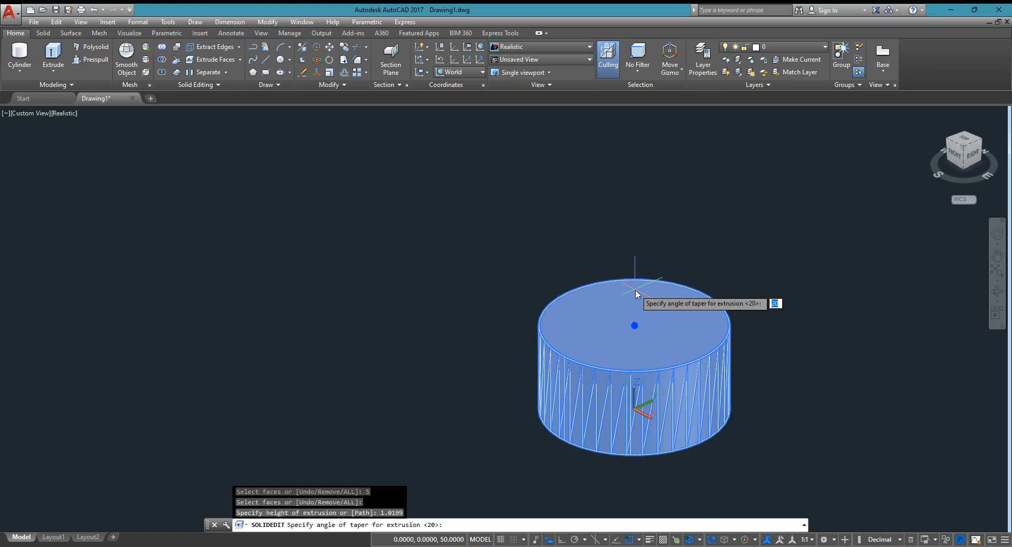
key("Return")
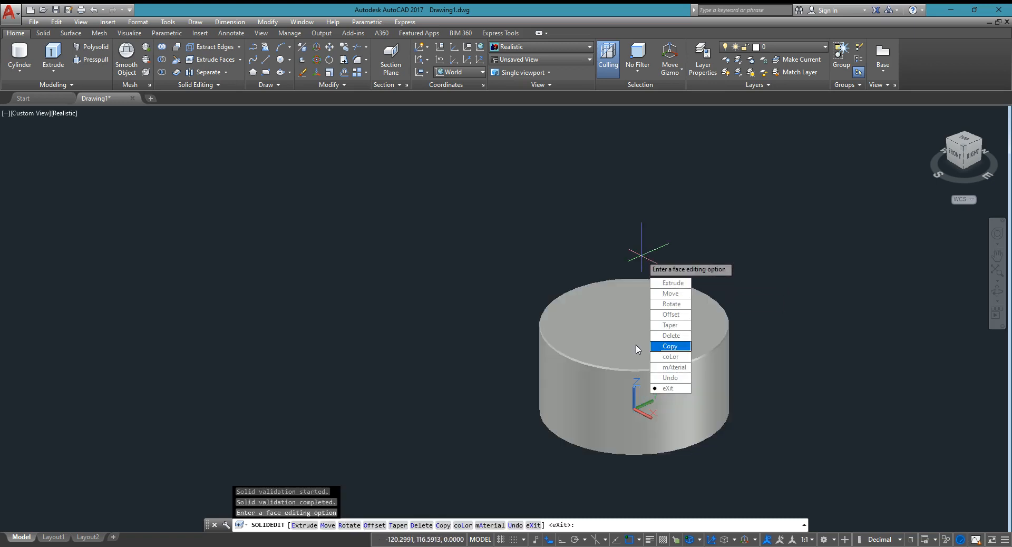
key("Escape")
key("Escape")
key("Escape")
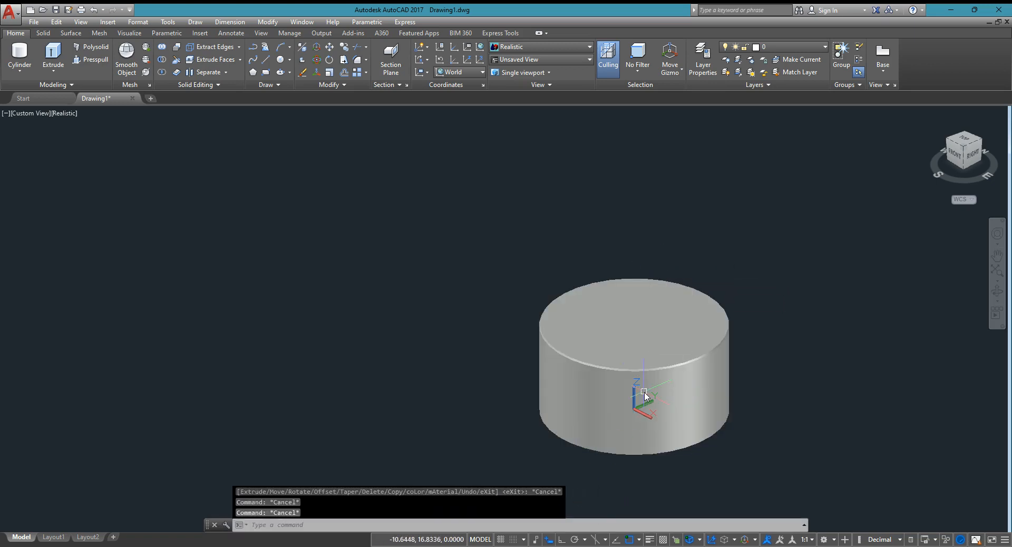
Extrude the cylinder's top face by 20 with a 20-degree taper, using SOLIDEDIT.
key("Return")
key("Escape")
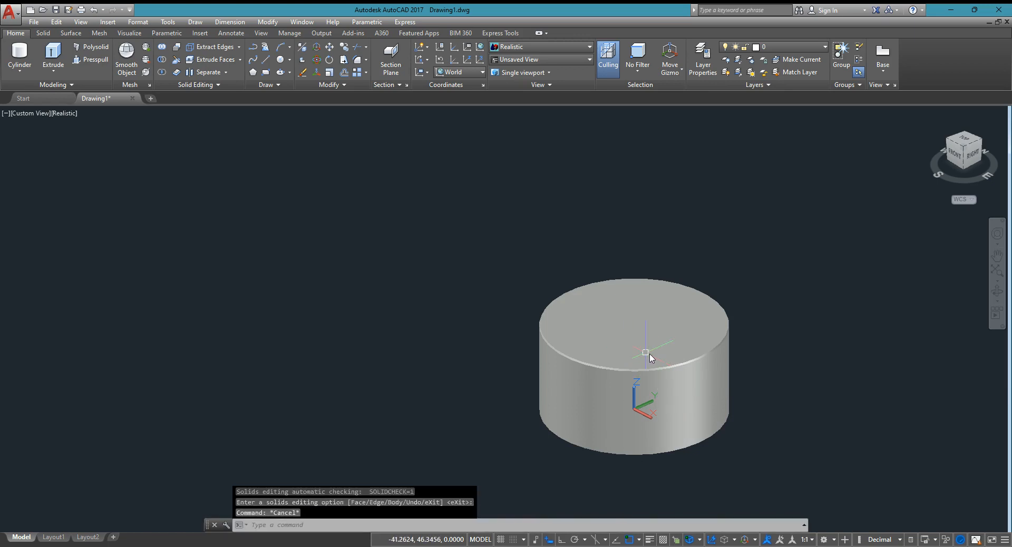
key("Return")
type("F")
key("Return")
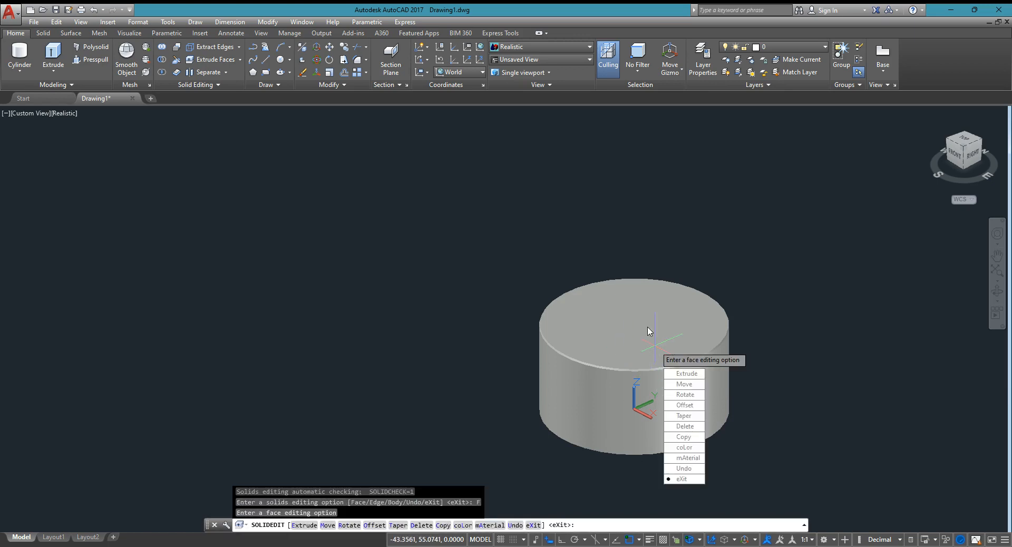
type("E")
key("Return")
left_click(628, 323)
key("Return")
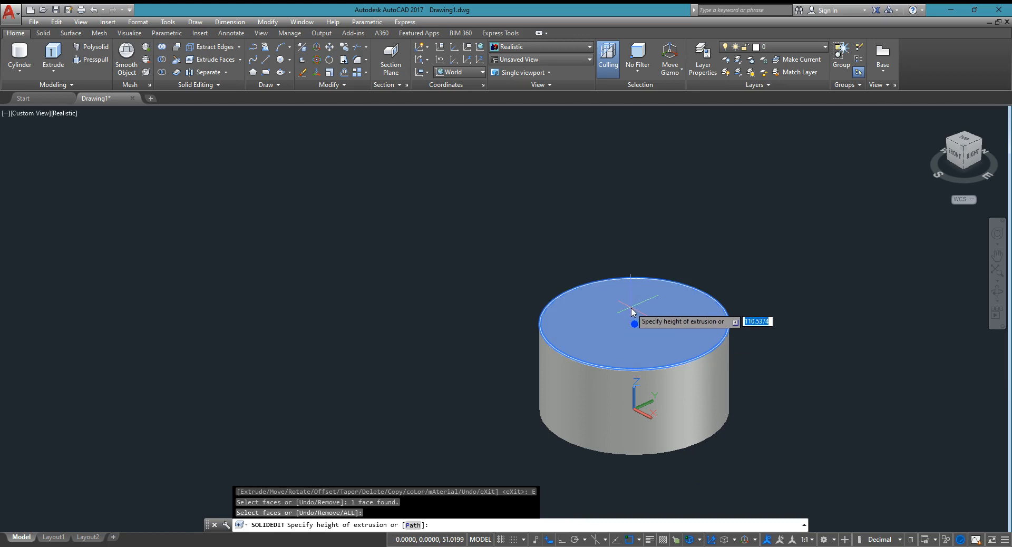
type("20")
key("Return")
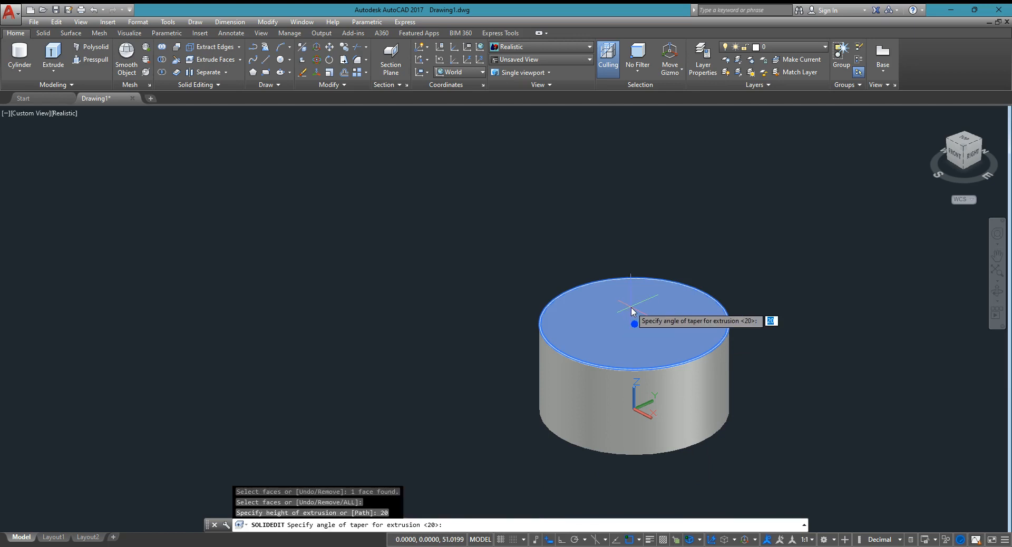
key("Return")
key("Return")
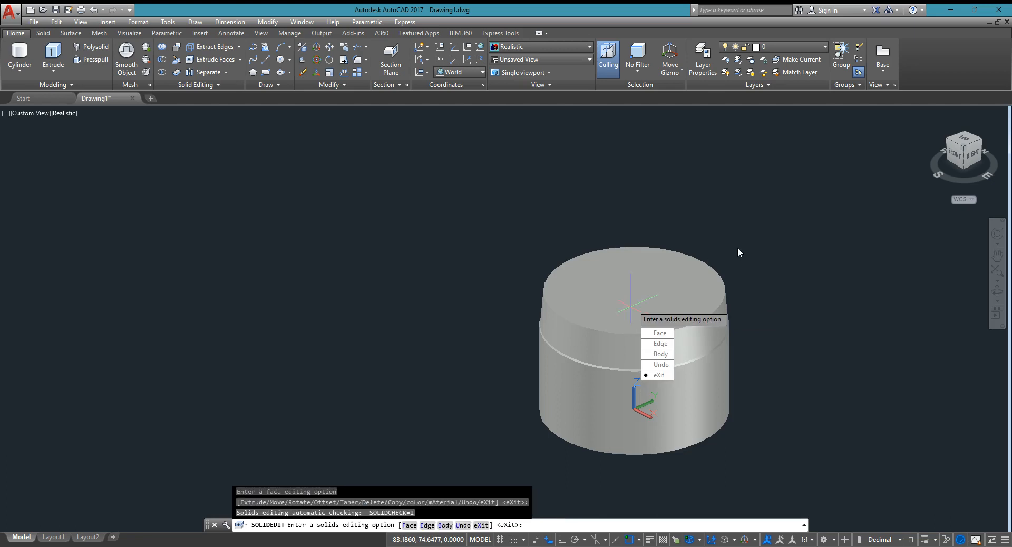
key("Return")
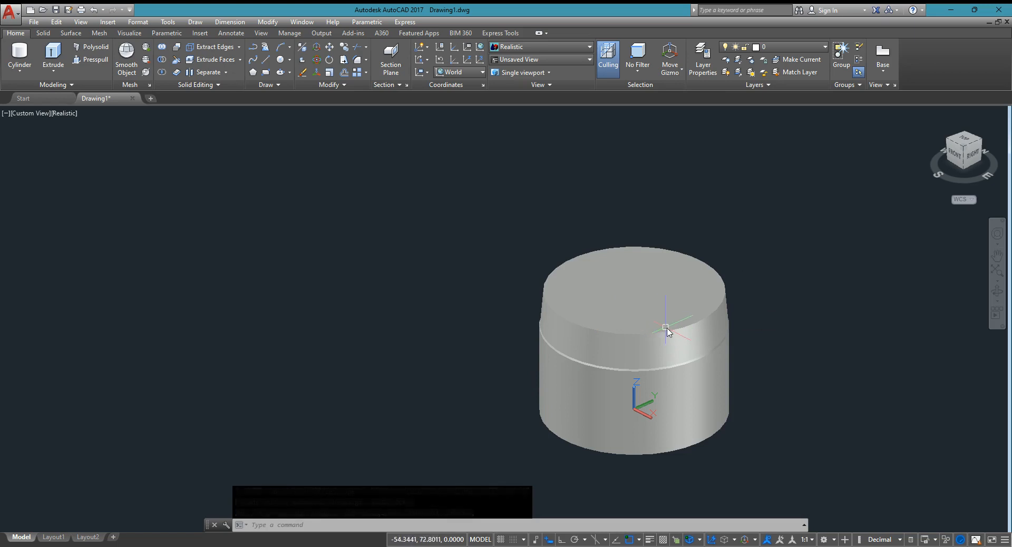
Extrude the cylinder's top face by another 30 with a 5-degree taper, using SOLIDEDIT.
key("Return")
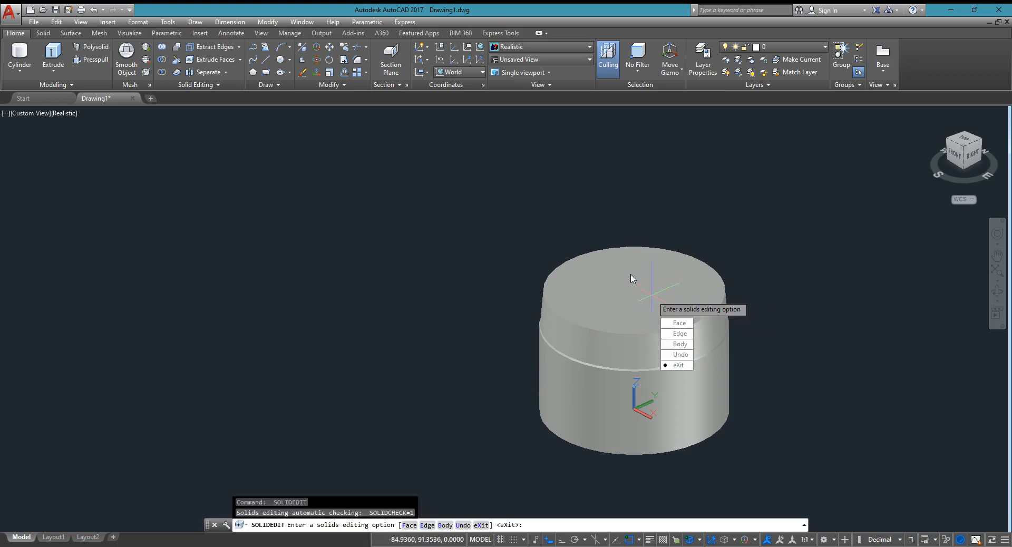
left_click(671, 322)
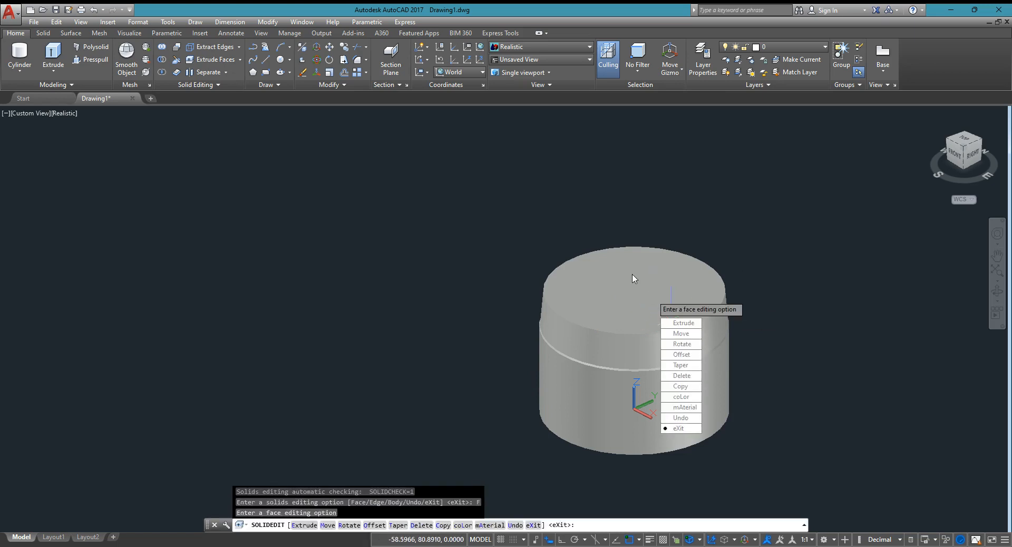
left_click(684, 322)
left_click(648, 274)
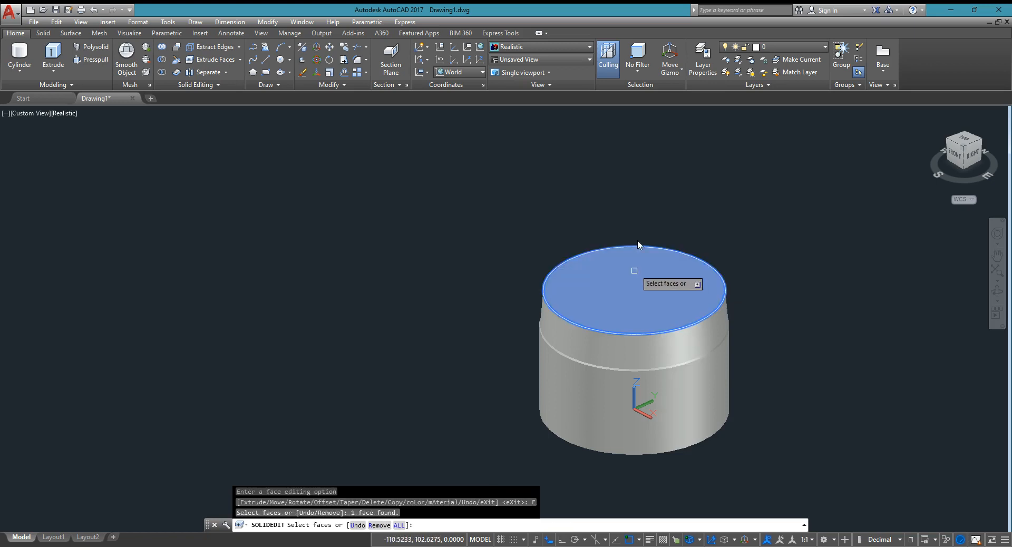
key("Return")
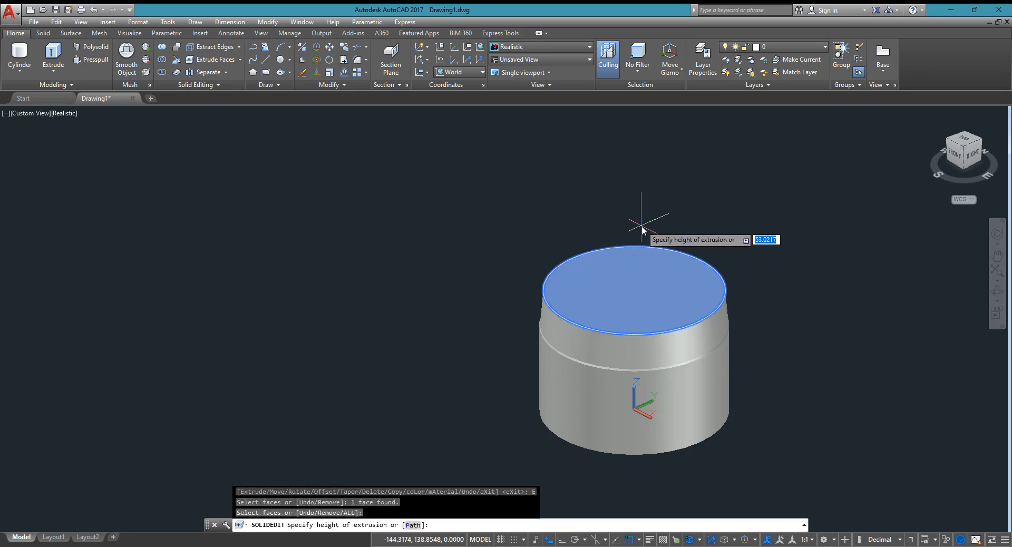
key("Return")
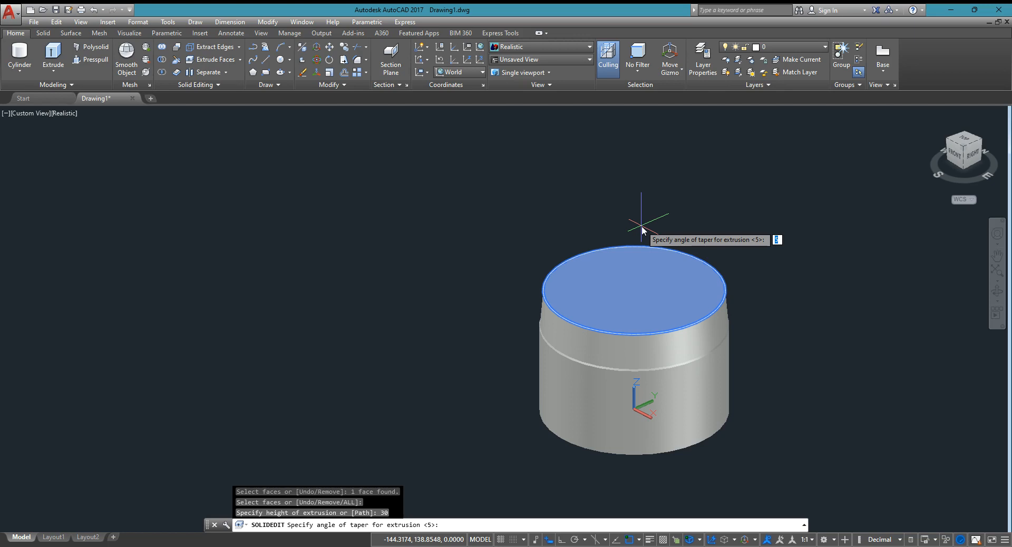
key("Return")
key("Return")
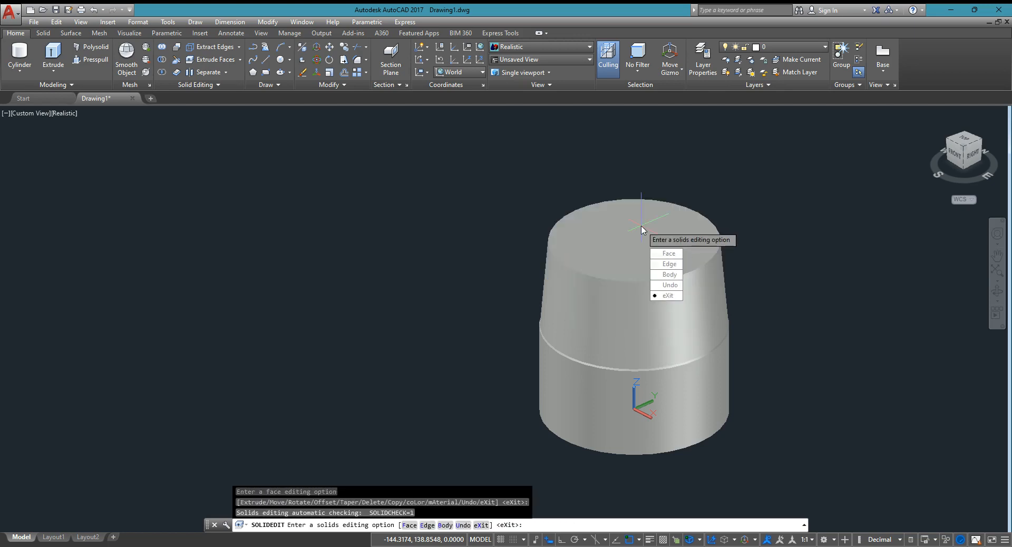
key("Return")
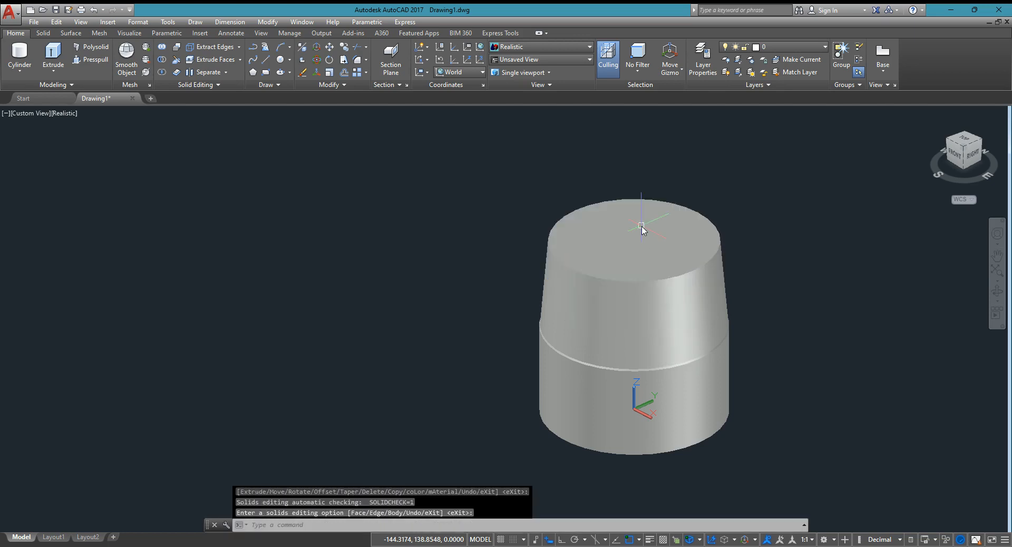
left_click(680, 302)
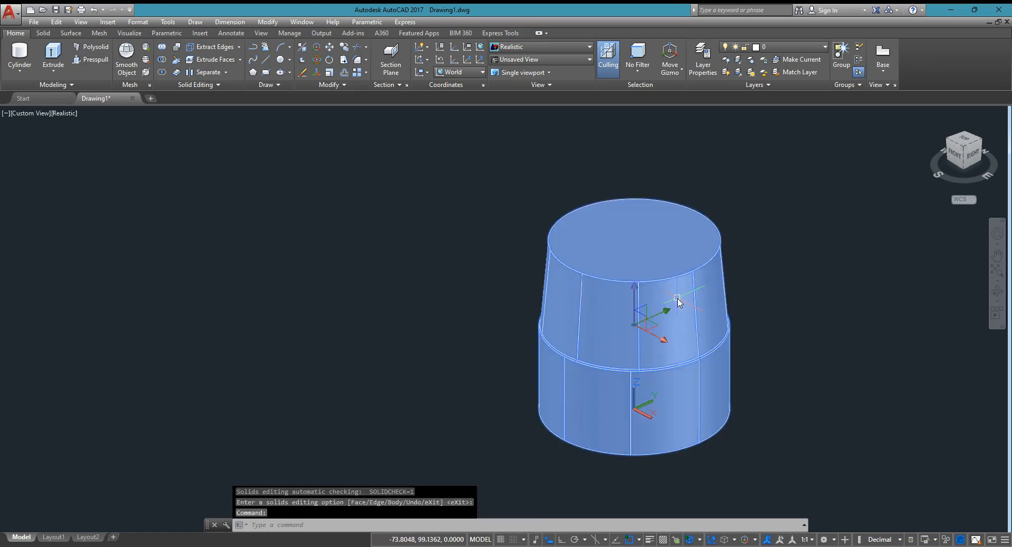
key("Escape")
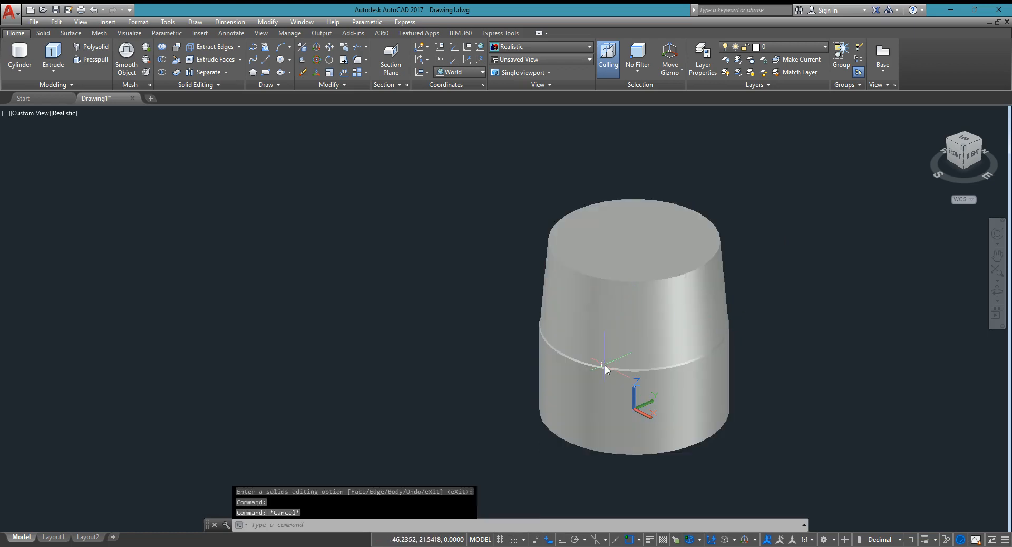
left_click(683, 352)
key("Escape")
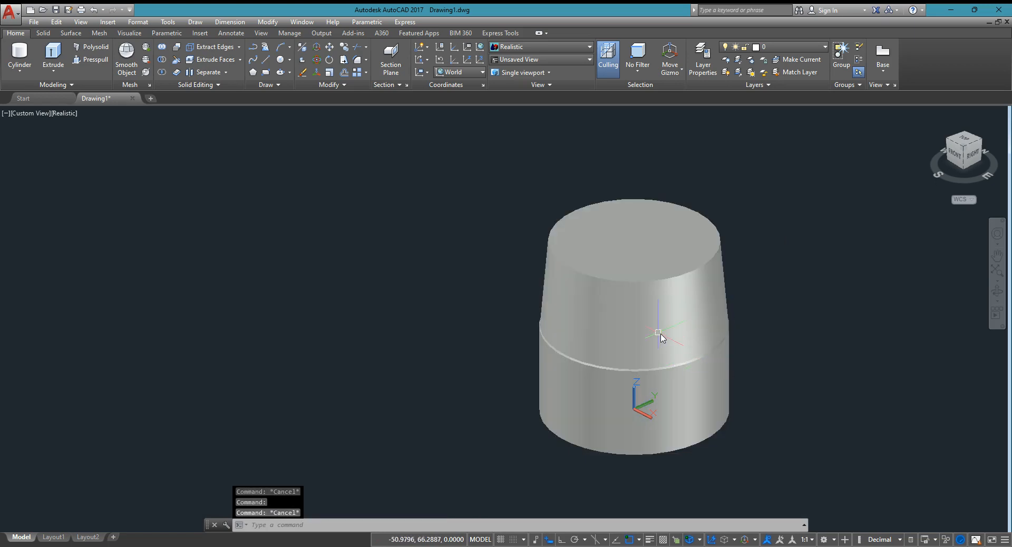
Extrude the solid's bottom face downward by 30 with a 10-degree taper, using Extrude Faces.
left_click(997, 291)
left_click_drag(595, 285, 594, 265)
key("Escape")
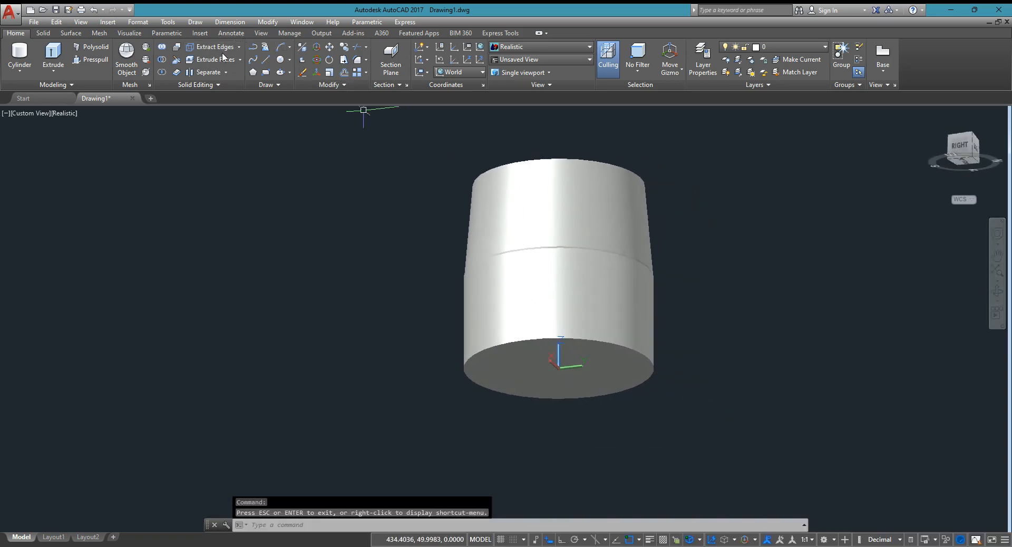
left_click(240, 60)
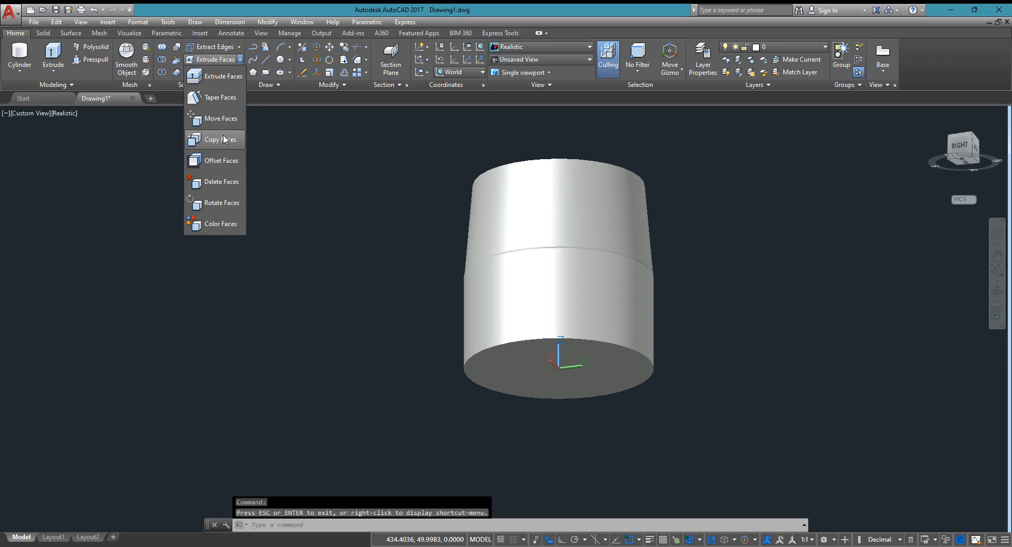
left_click(232, 77)
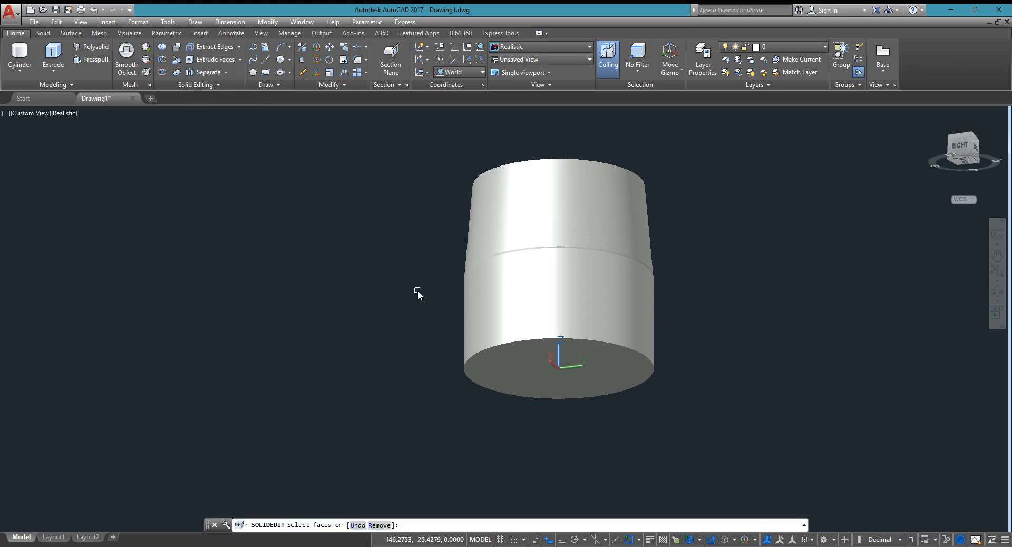
left_click(527, 368)
key("Return")
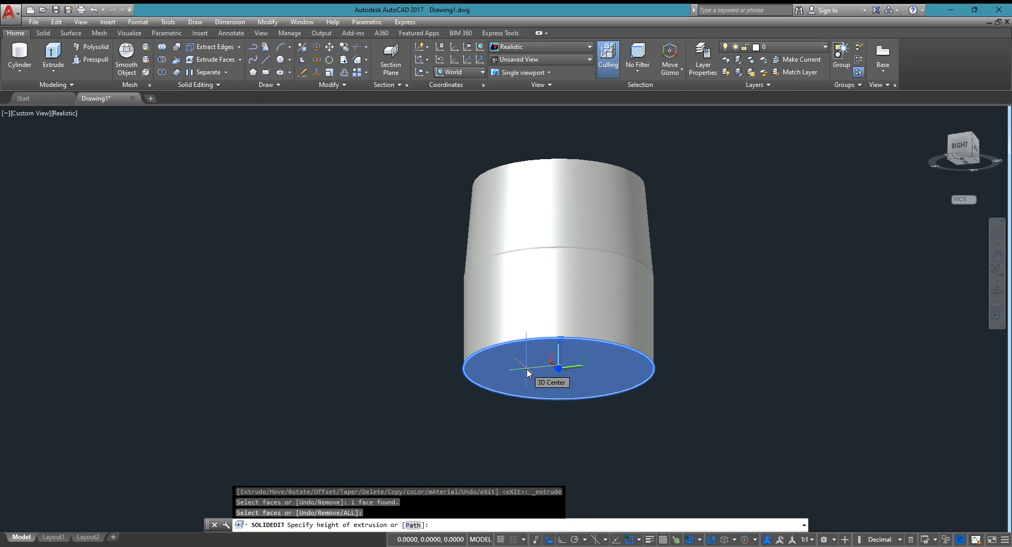
type("30")
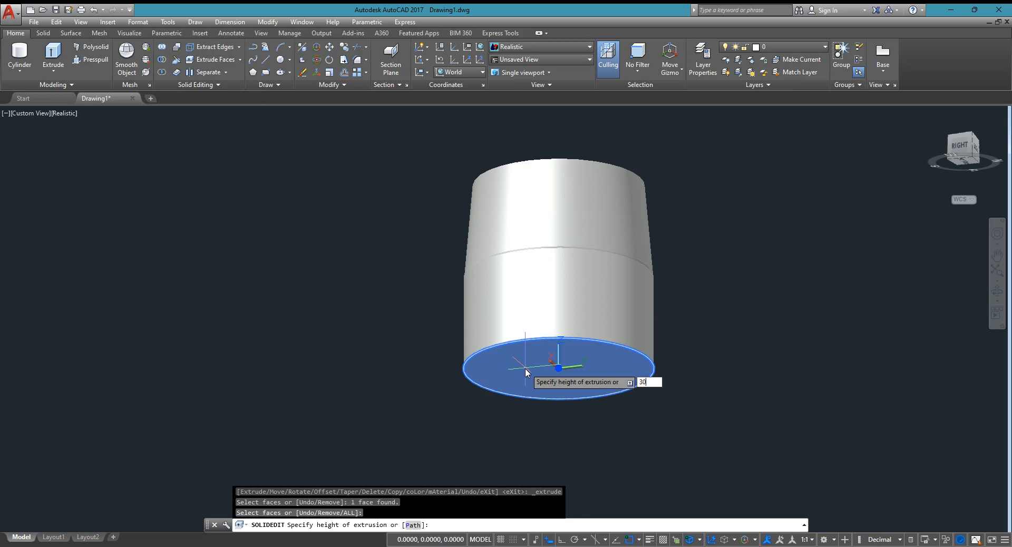
key("Return")
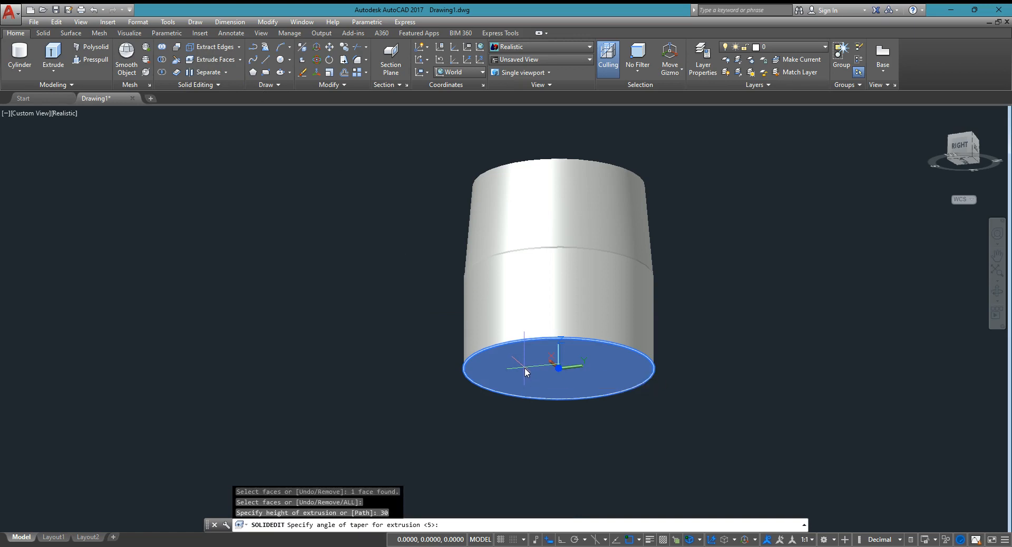
type("1")
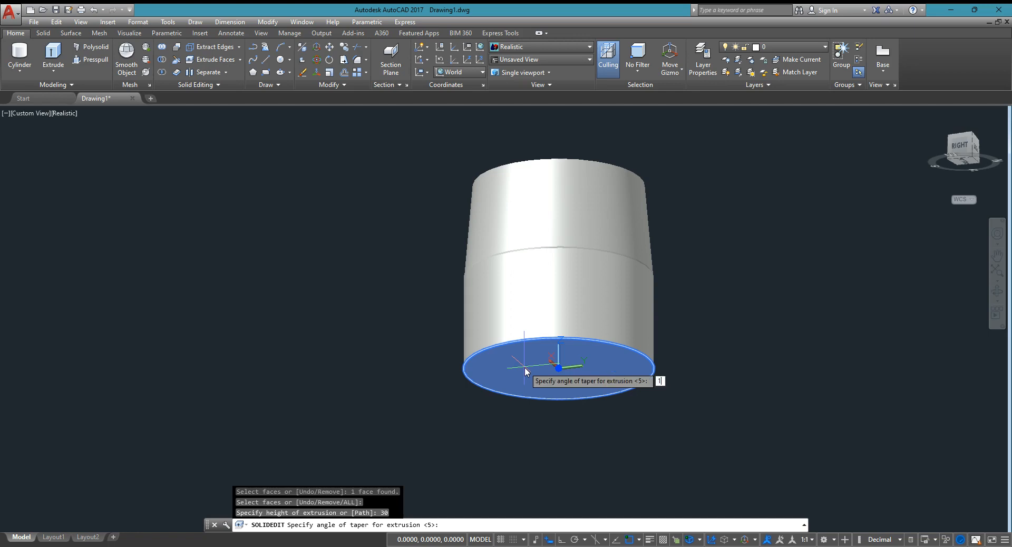
type("0")
key("Return")
key("Return")
key("Return")
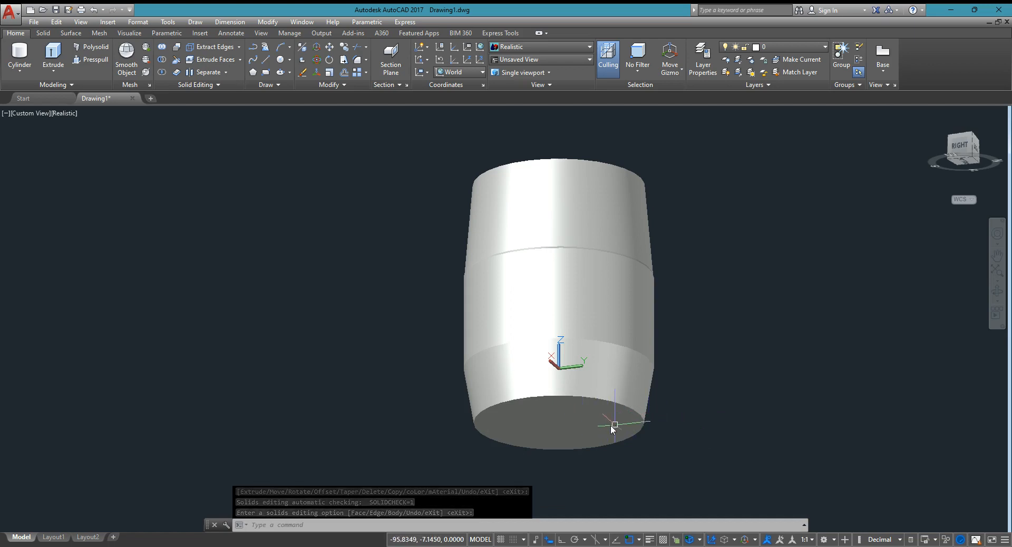
Create a solid box freehand beside the barrel-shaped solid, clearly separated from it and lower than its top.
left_click(998, 290)
left_click_drag(816, 237, 601, 345)
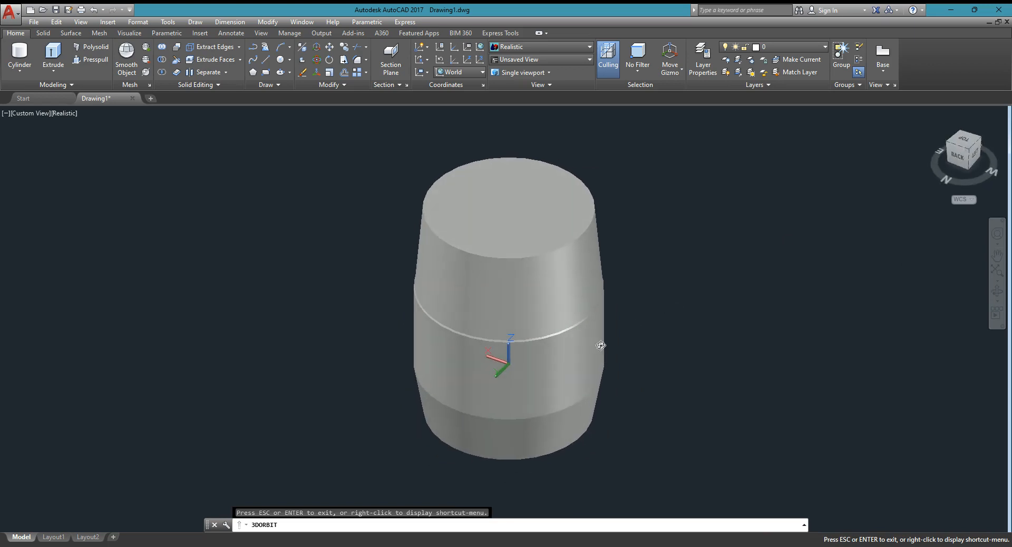
key("Escape")
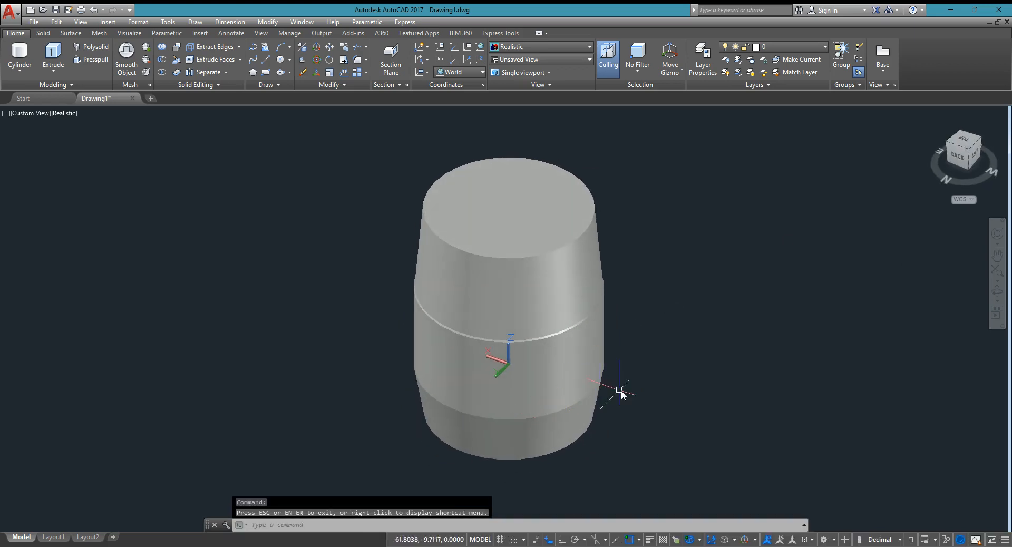
left_click(564, 401)
key("Escape")
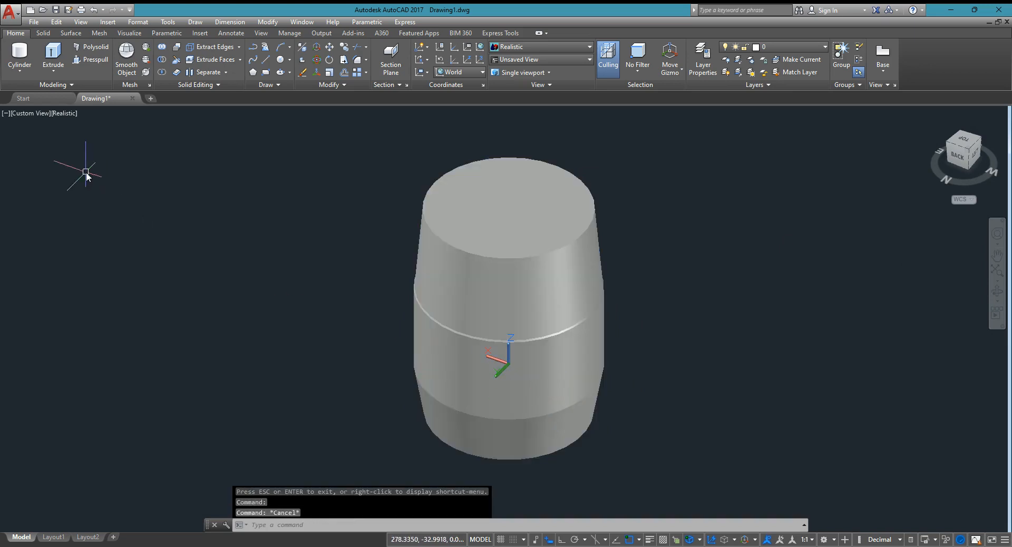
left_click(17, 75)
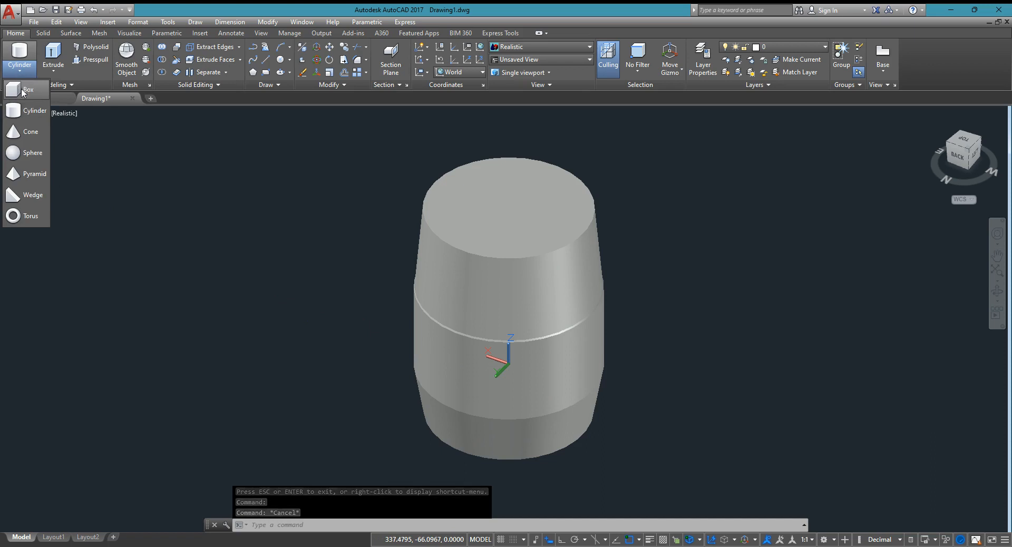
left_click(21, 85)
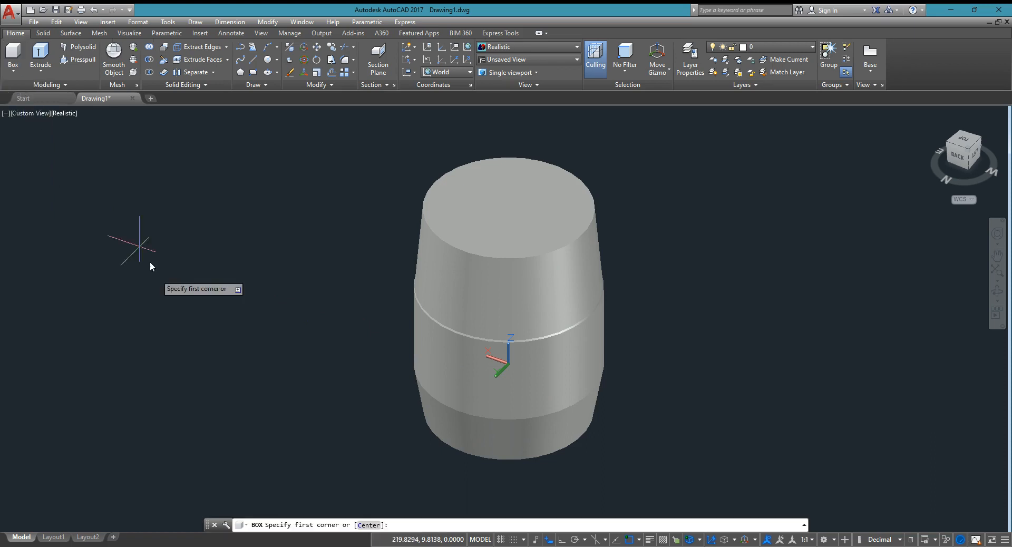
left_click(128, 433)
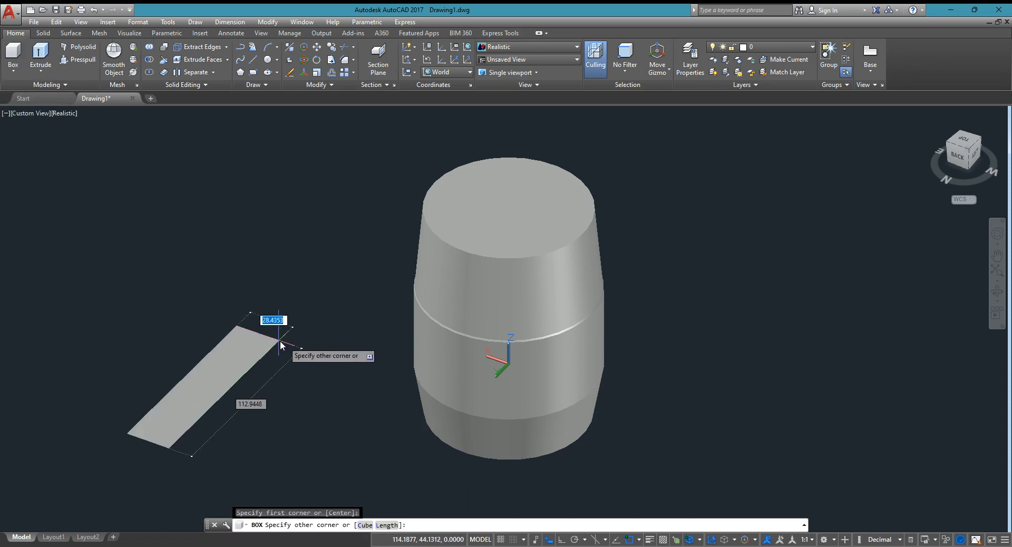
left_click(297, 369)
left_click(244, 240)
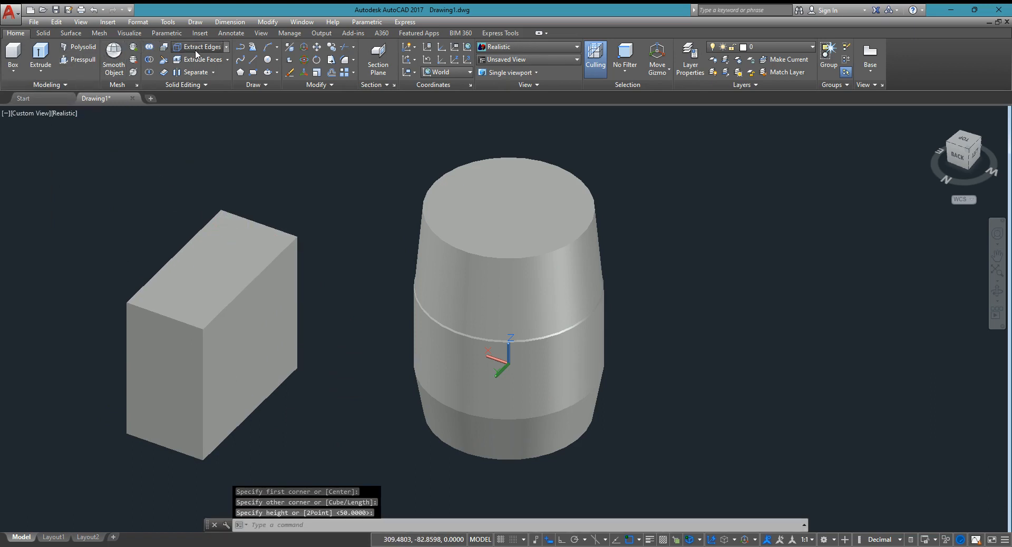
Extrude the box's long side face nearest the barrel-shaped solid by 40 with a 10-degree taper, using Extrude Faces.
left_click(229, 60)
left_click(215, 74)
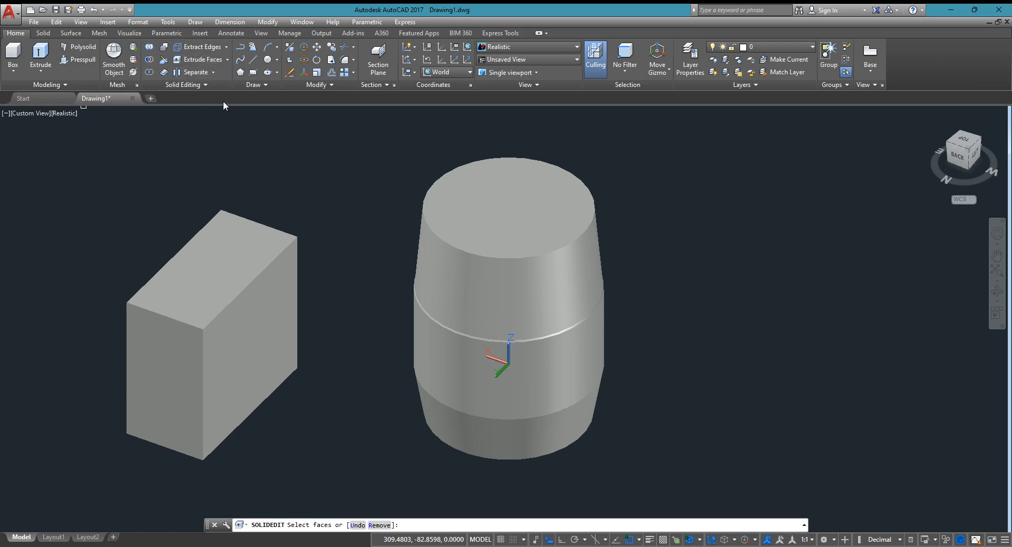
left_click(254, 351)
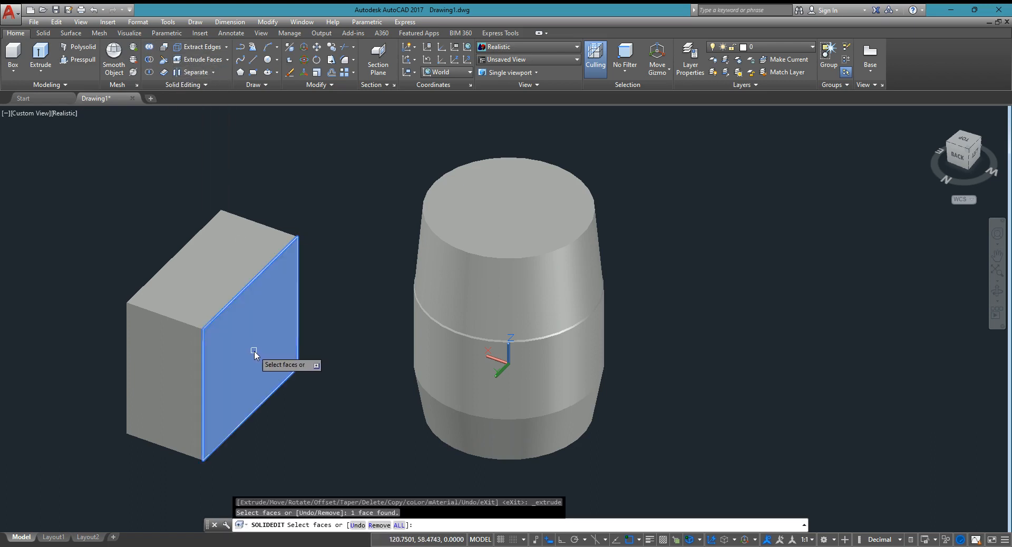
key("Return")
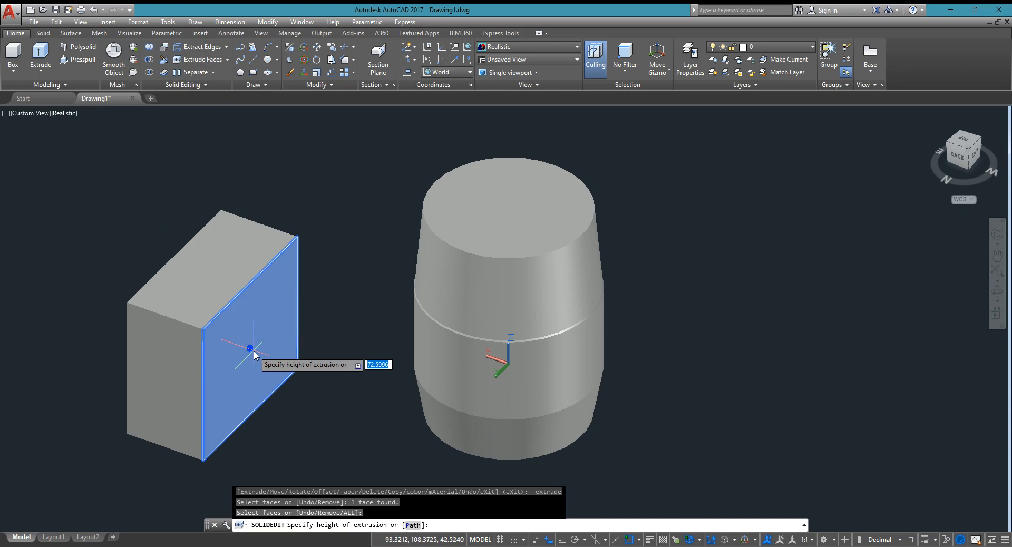
type("40")
key("Return")
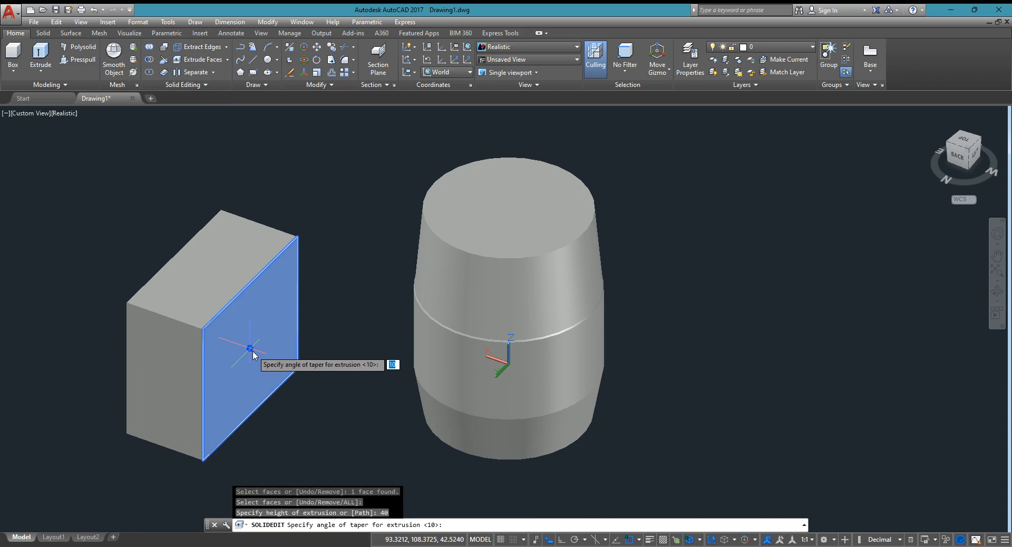
type("1")
key("Return")
key("Return")
key("Return")
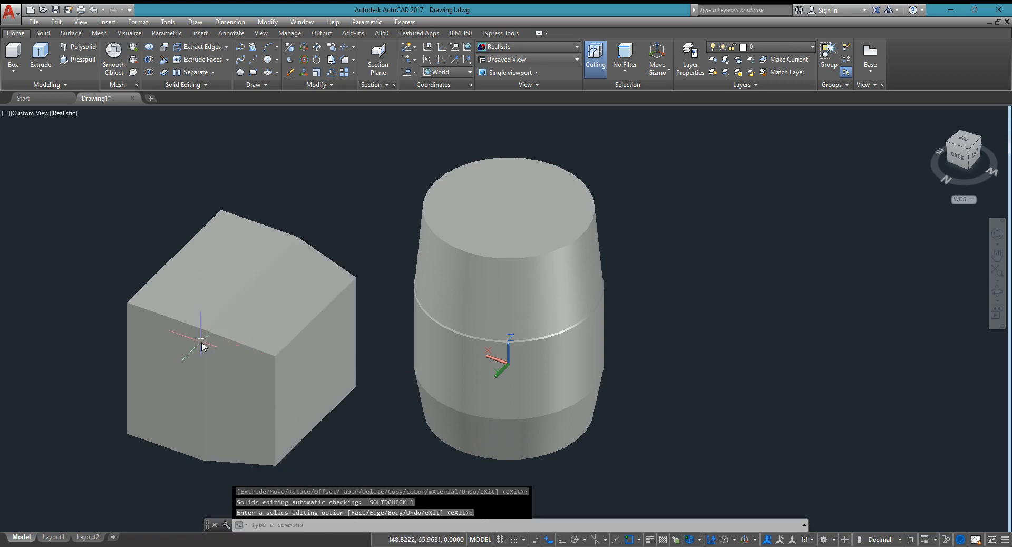
left_click(203, 342)
key("Escape")
left_click(215, 306)
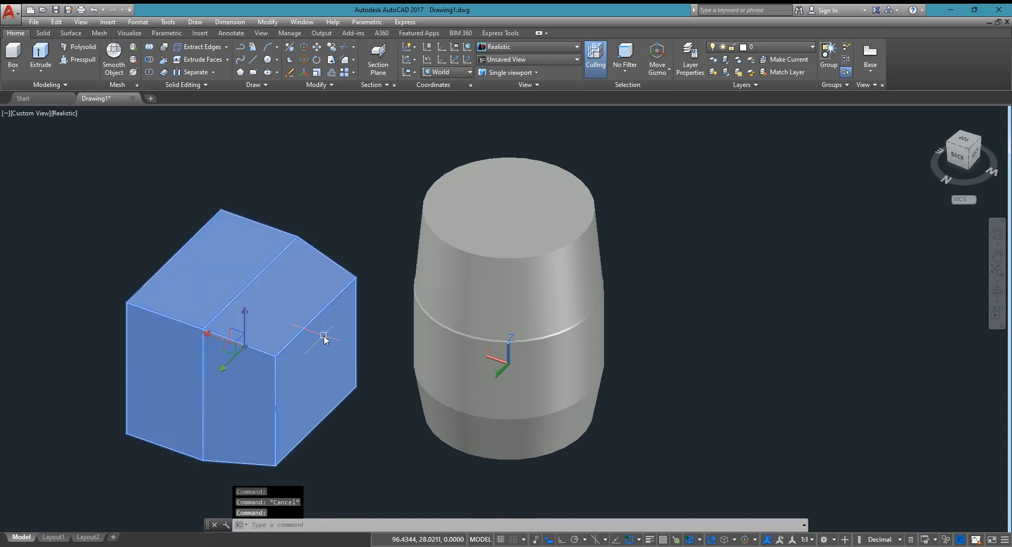
key("Escape")
left_click(300, 315)
key("Escape")
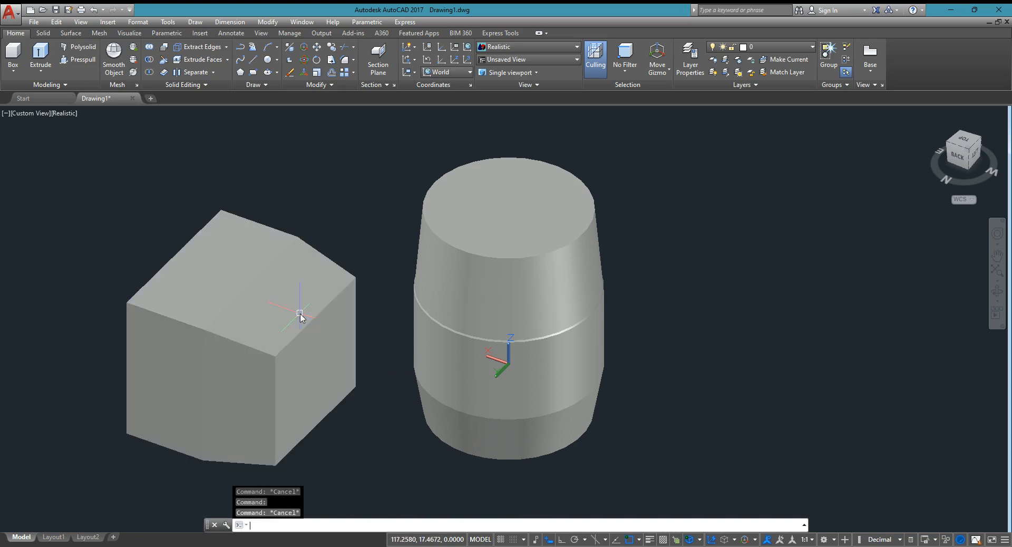
left_click(314, 347)
key("Escape")
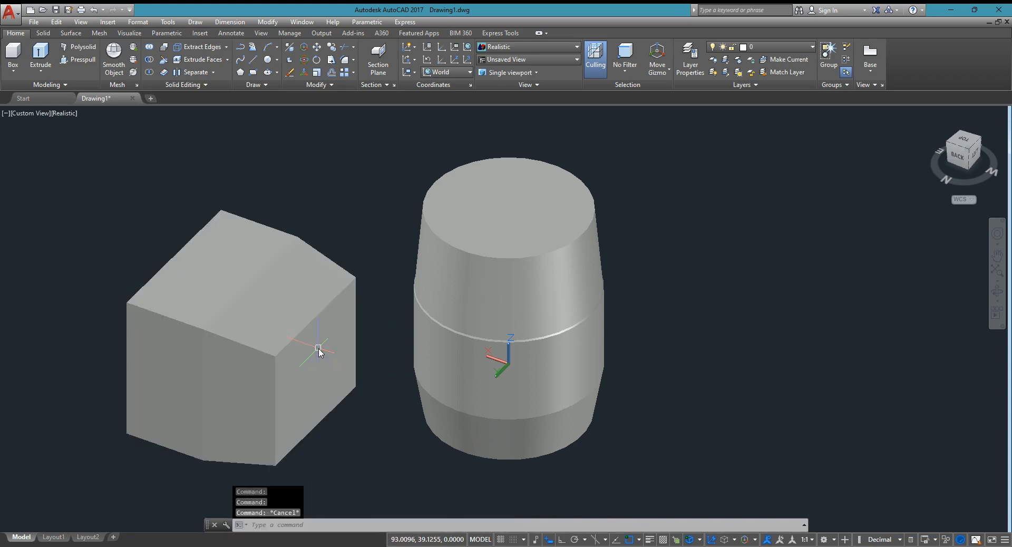
key("space")
key("Escape")
key("Escape")
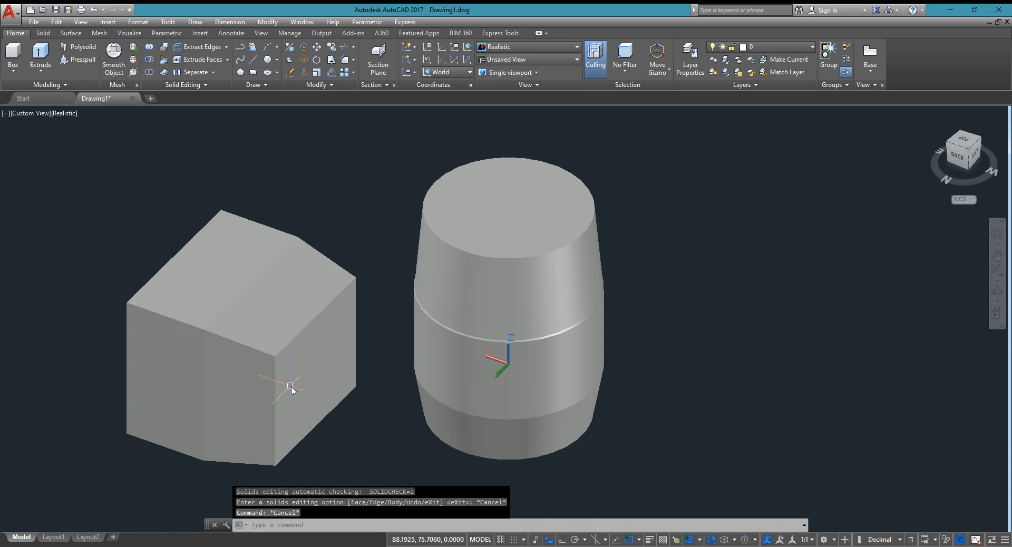
left_click(294, 389)
key("Escape")
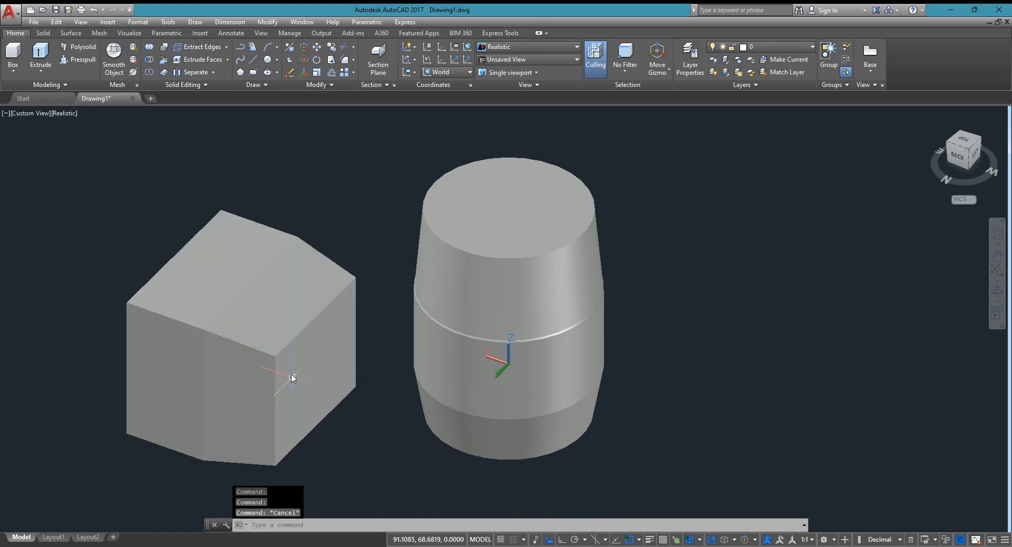
Extrude the box's side face opposite the existing tapered extrusion by 40 with a 10-degree taper, using Extrude Faces.
left_click(1001, 299)
left_click_drag(375, 325, 631, 350)
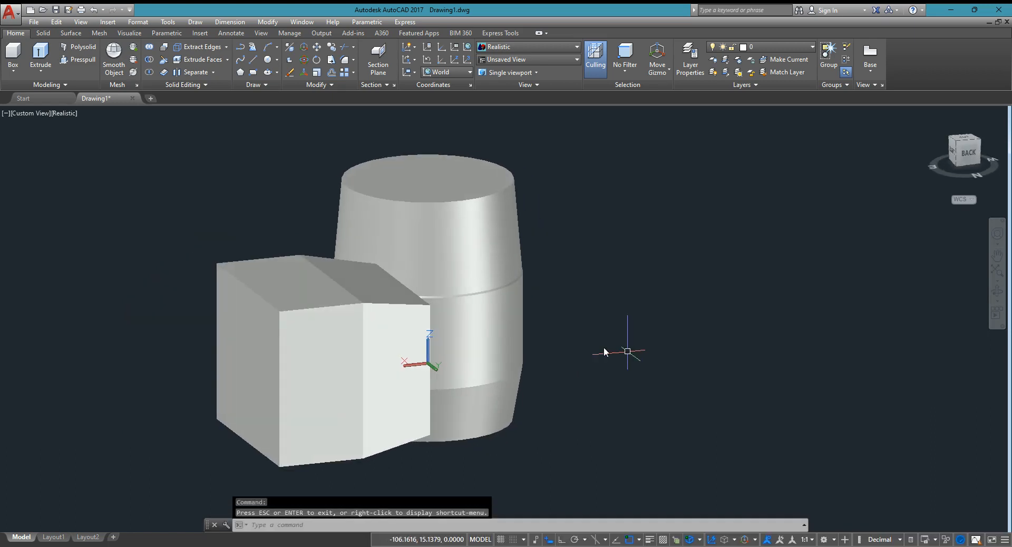
left_click(206, 59)
left_click(227, 60)
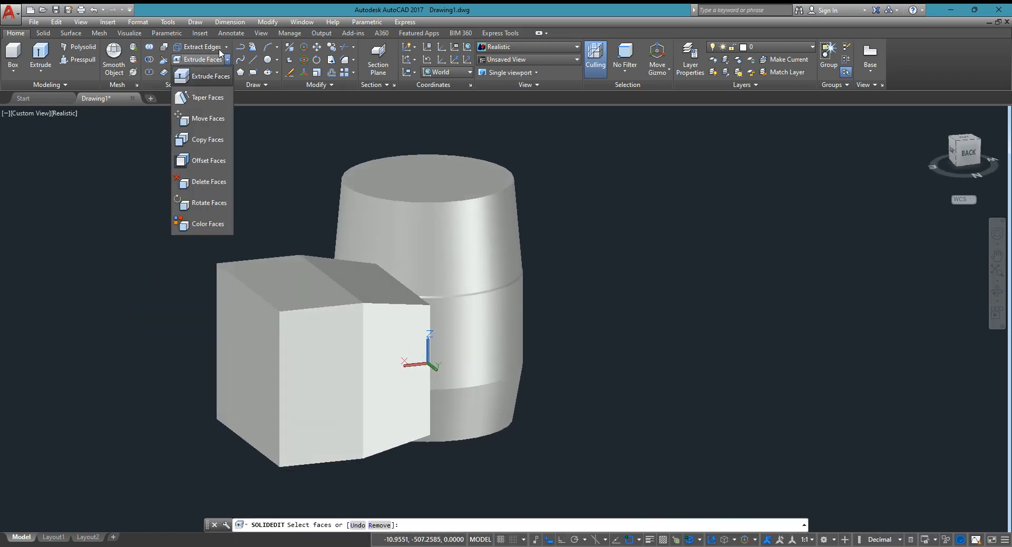
left_click(213, 77)
left_click(247, 337)
key("Return")
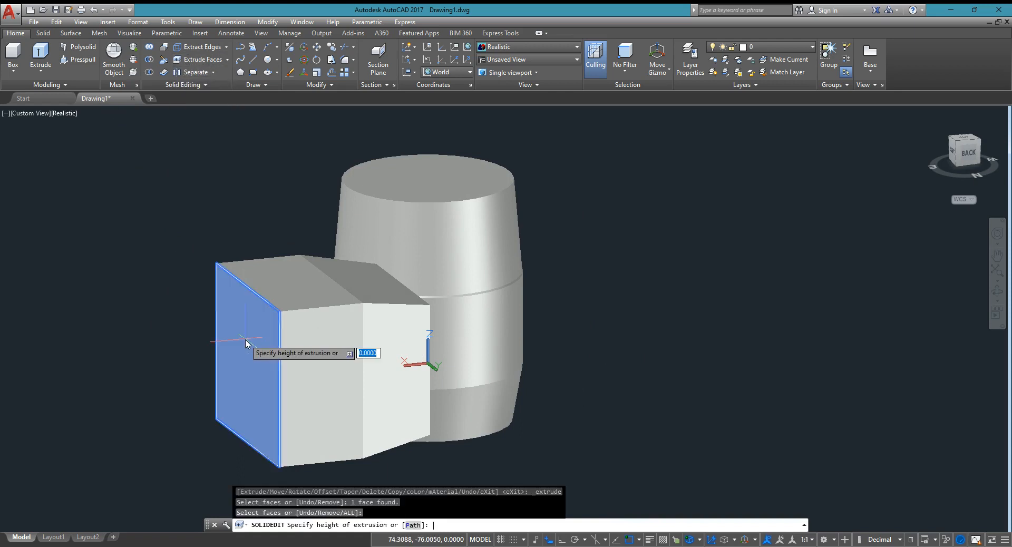
type("40")
key("Return")
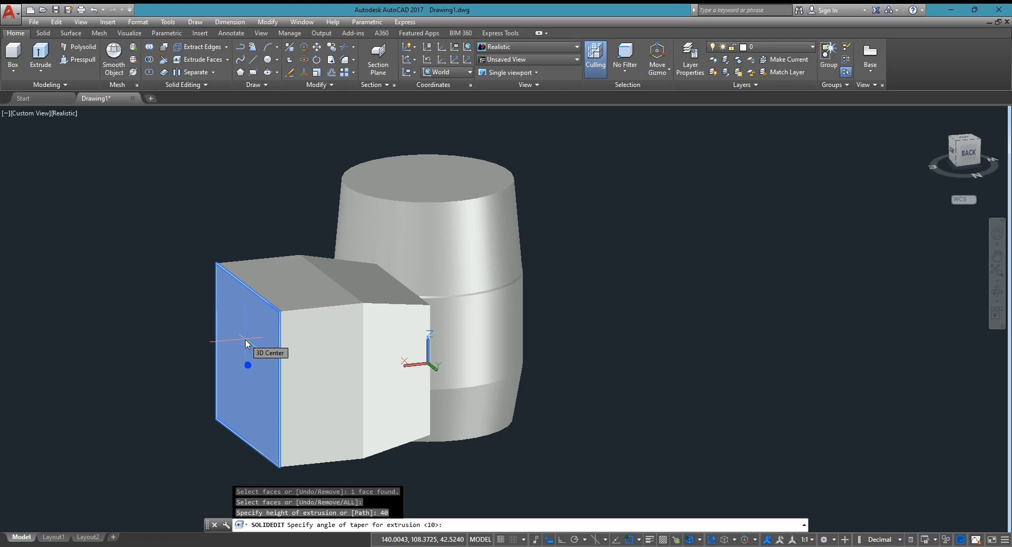
type("10")
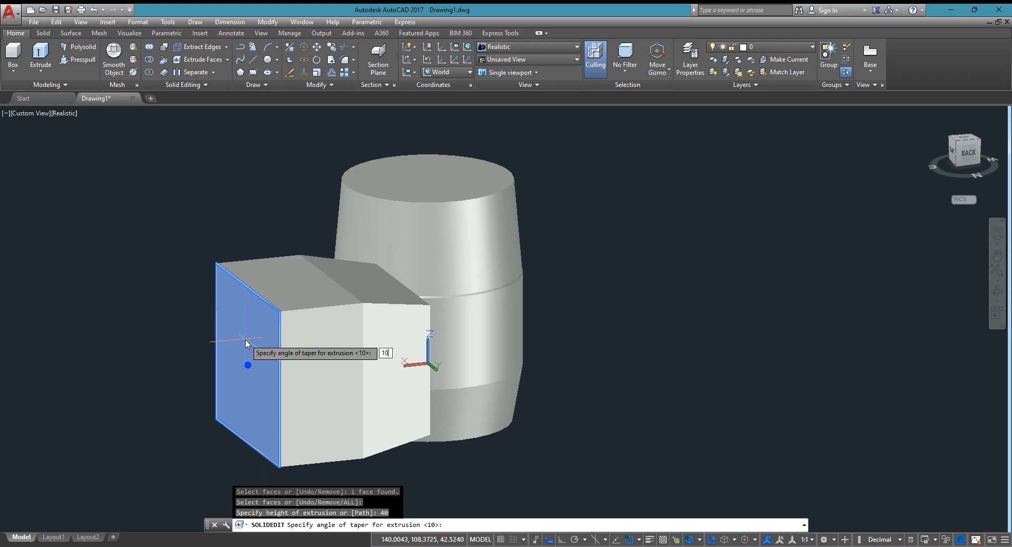
key("Return")
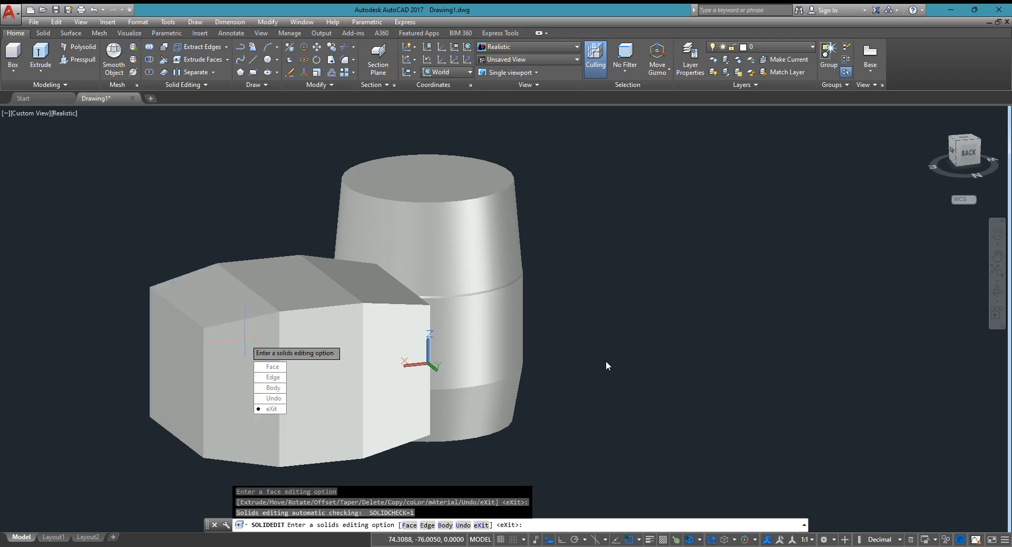
key("Return")
Move the barrel-shaped solid away from the box so that a clear gap separates the two solids in this view.
type("m")
key("Return")
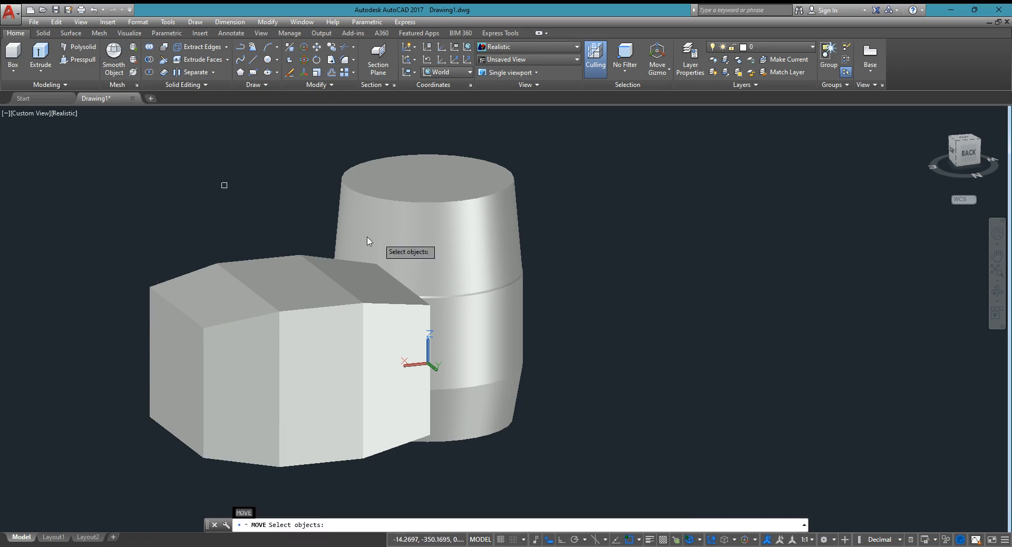
left_click(481, 264)
key("Return")
left_click(428, 226)
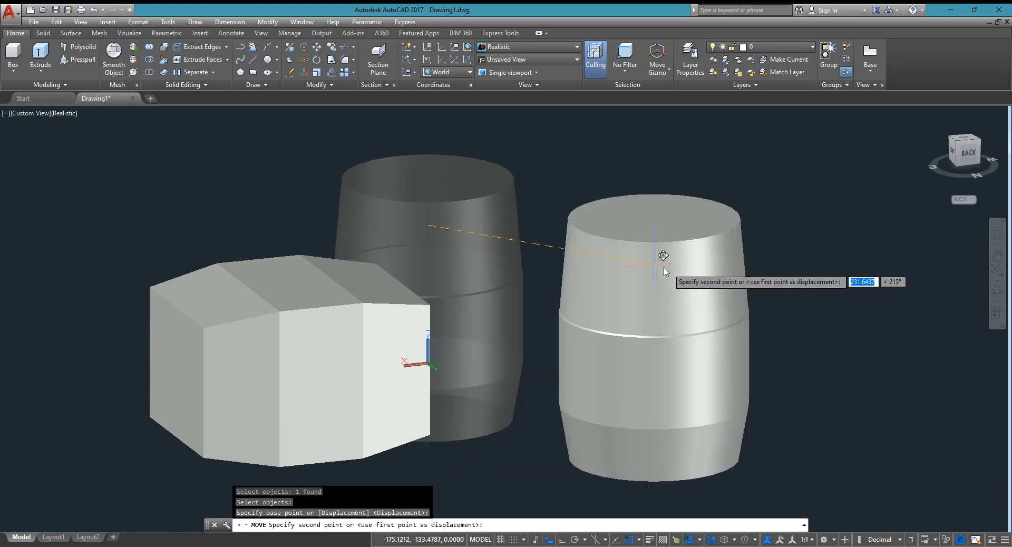
left_click(663, 267)
key("Escape")
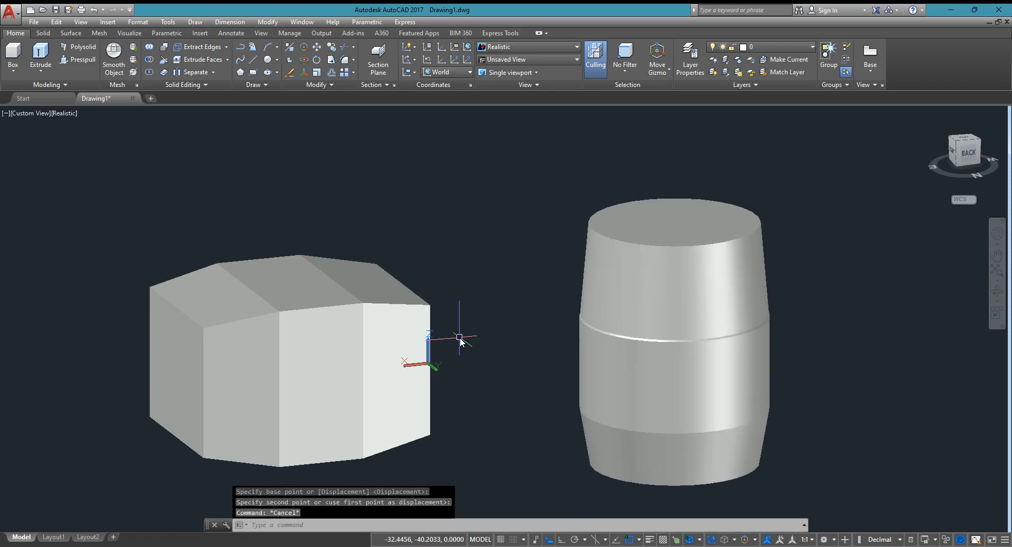